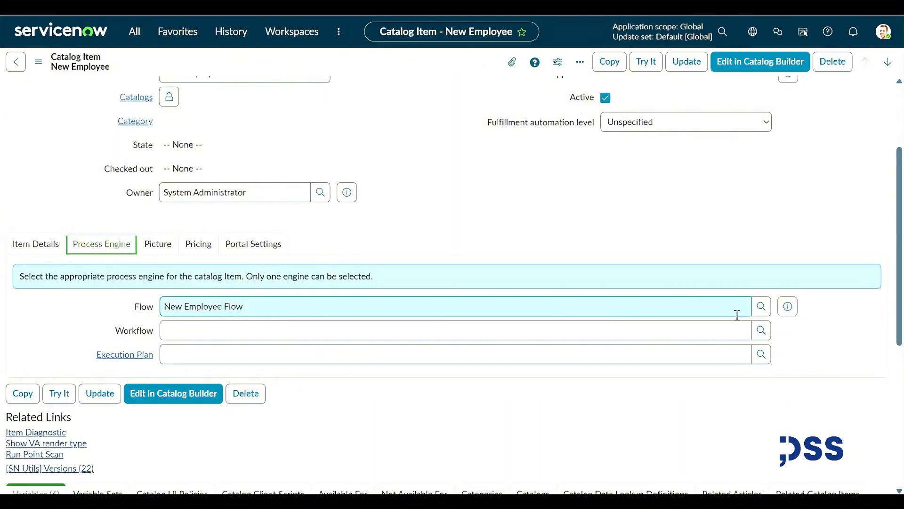
Preview the New Employee Flow record from the Process Engine tab, then close the preview.
click(789, 320)
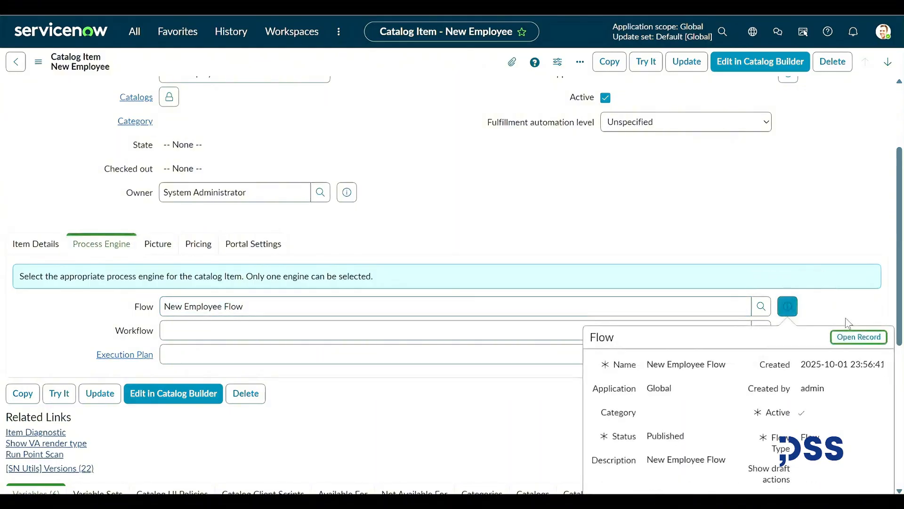
click(174, 245)
Check the item's portal settings and scroll down to its Variables list.
click(253, 244)
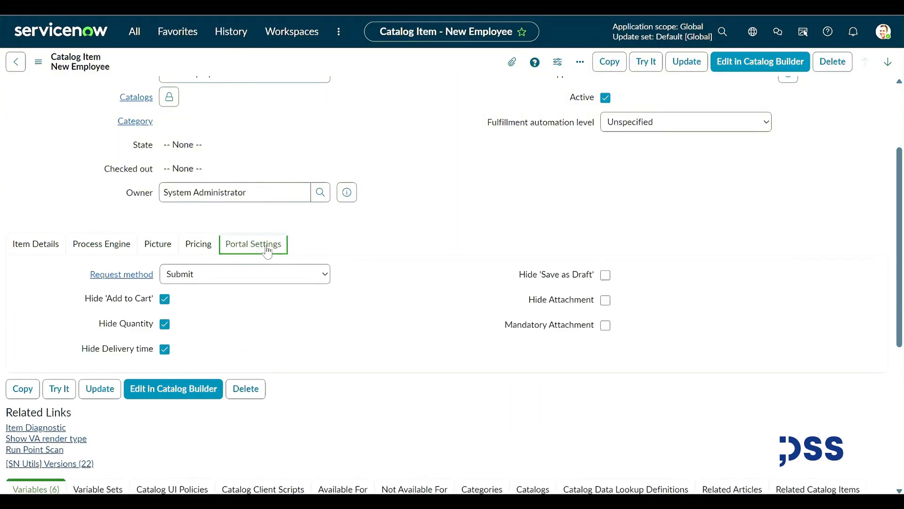
scroll(366, 234, down, 3)
scroll(236, 240, down, 2)
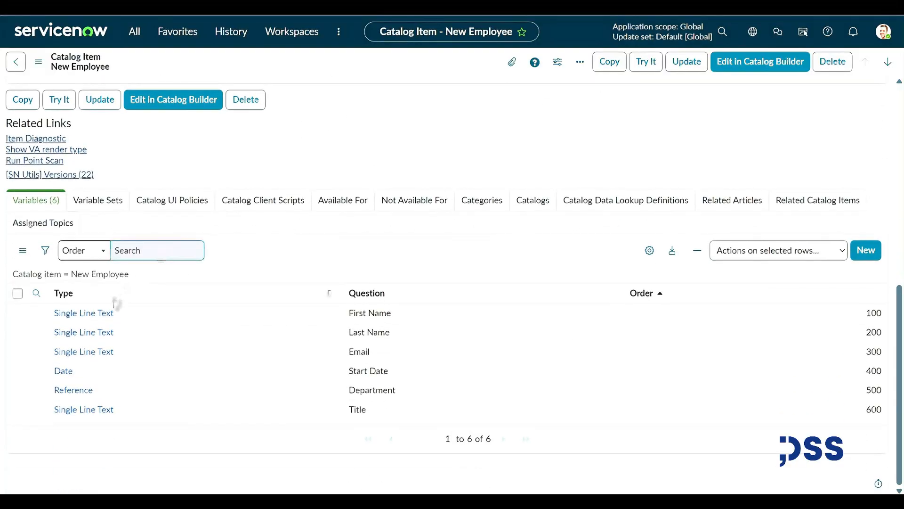
Review the First Name variable's Annotation, Type Specifications, Default Value, Auto-populate, Permission and Availability tabs.
mouse_move(35, 320)
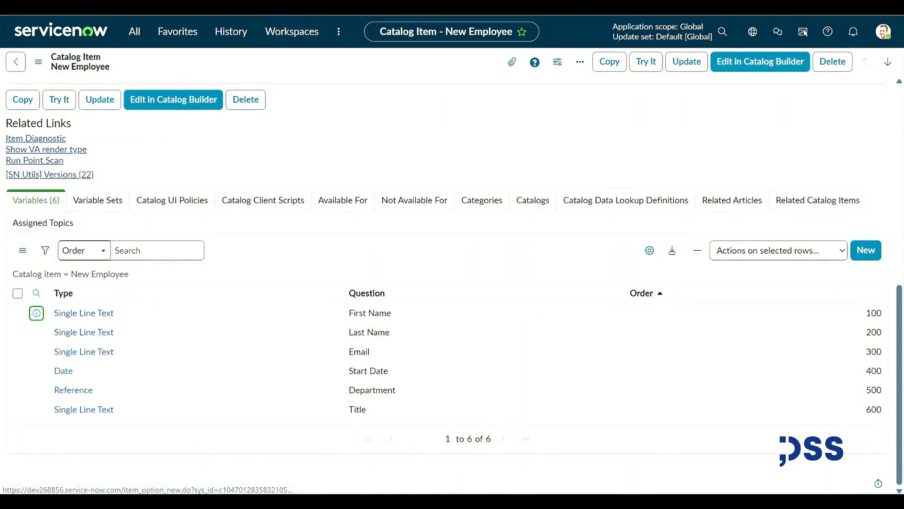
key(ctrl+Tab)
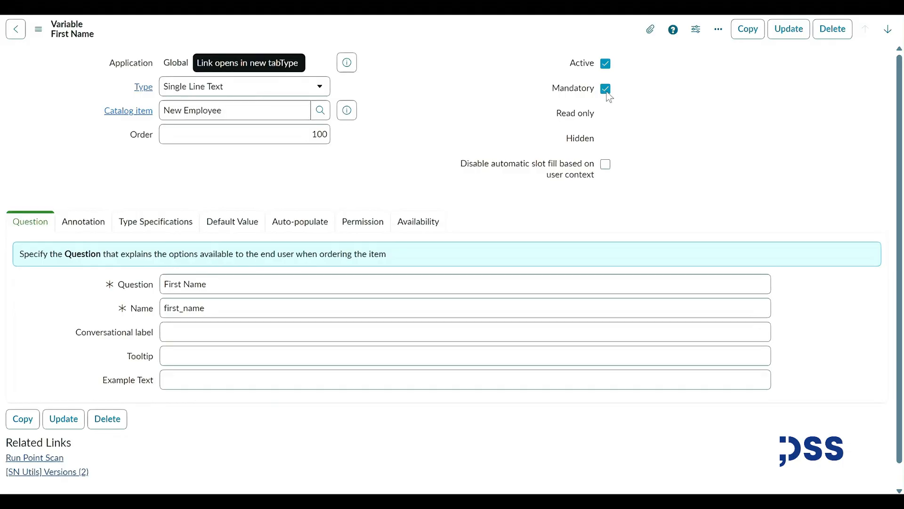
click(85, 226)
click(143, 222)
click(232, 222)
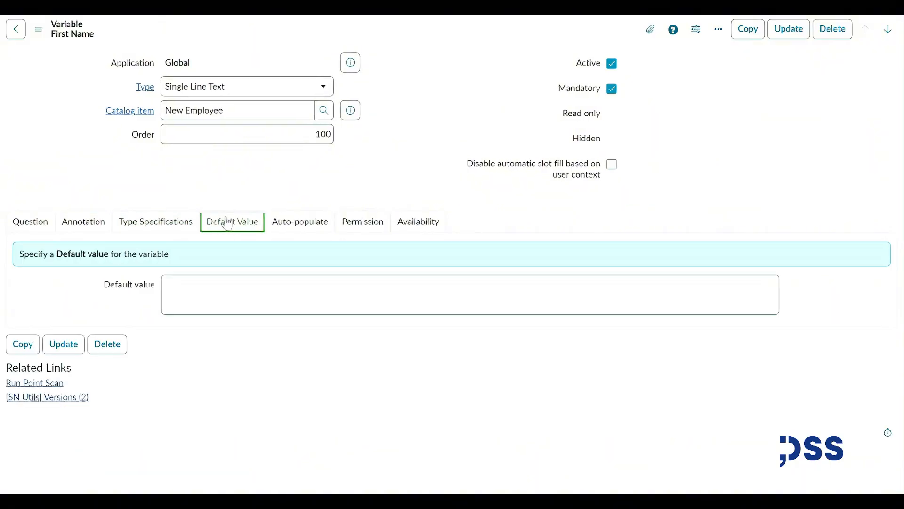
click(311, 222)
click(362, 222)
click(414, 224)
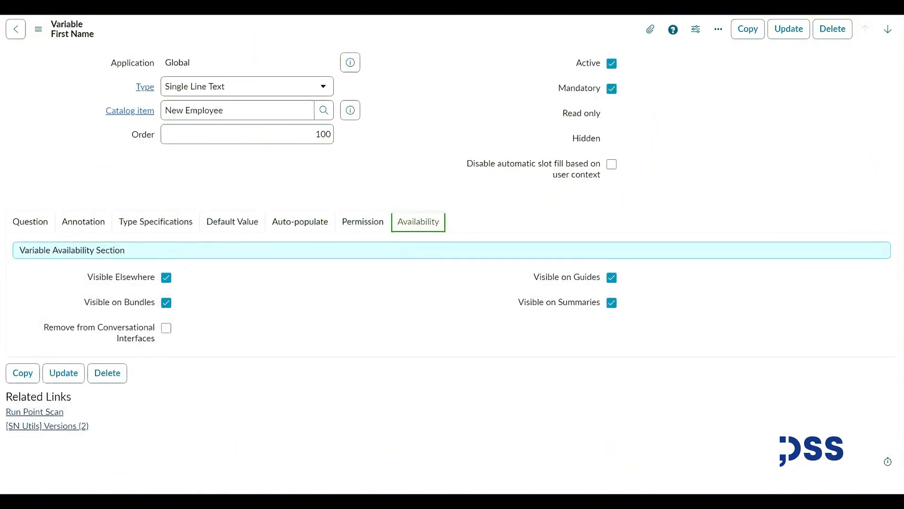
Back on the catalog item, open the Last Name variable's question details.
click(212, 5)
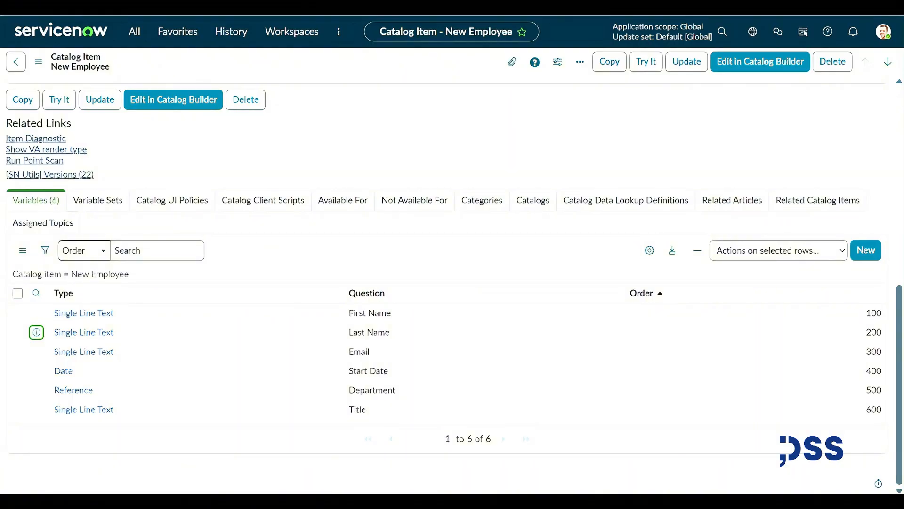
ctrl+click(36, 332)
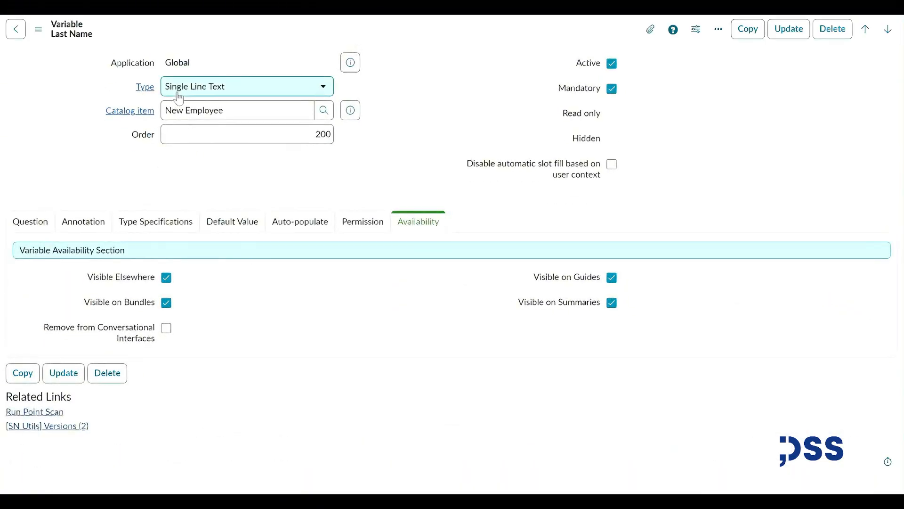
click(46, 228)
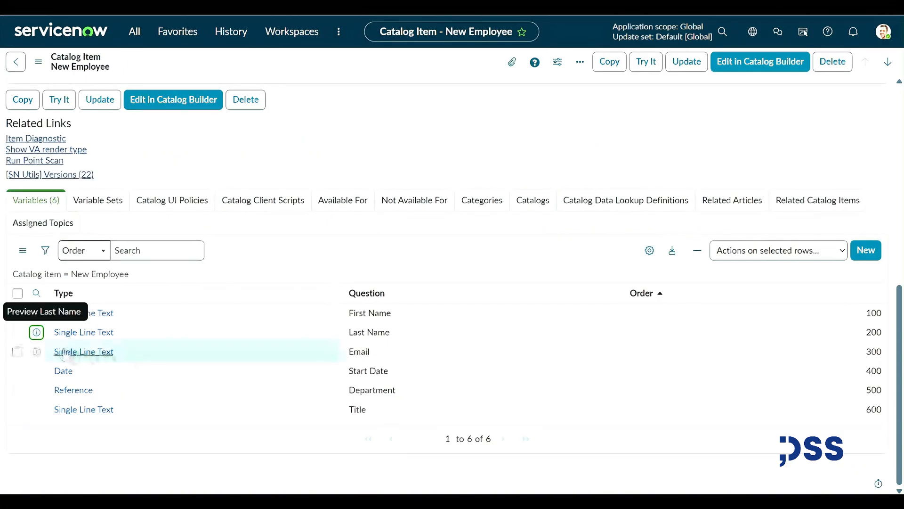
Confirm the Email variable's Validation Regex stays set to Email, then return to the item.
click(36, 353)
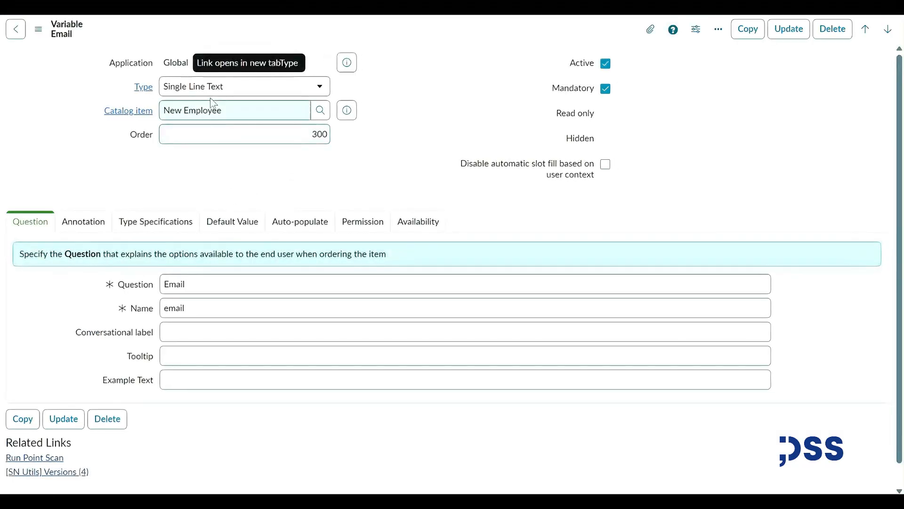
click(157, 224)
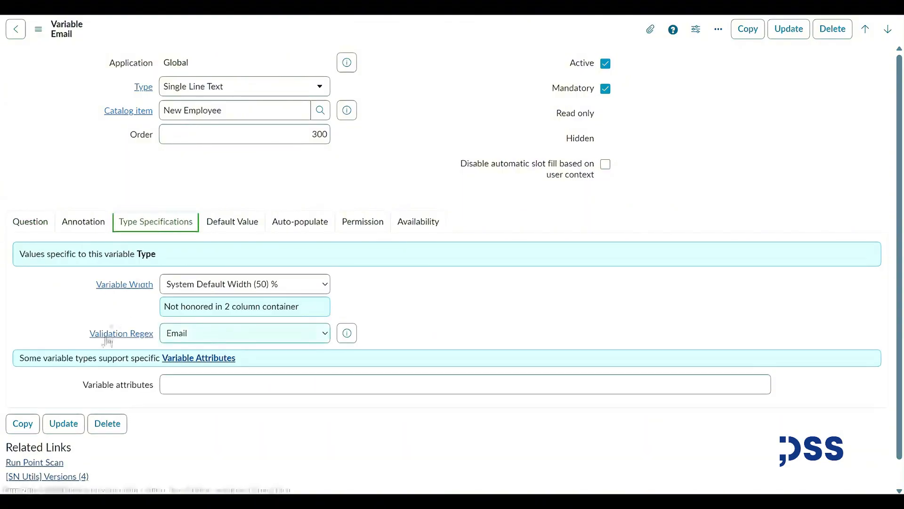
click(188, 343)
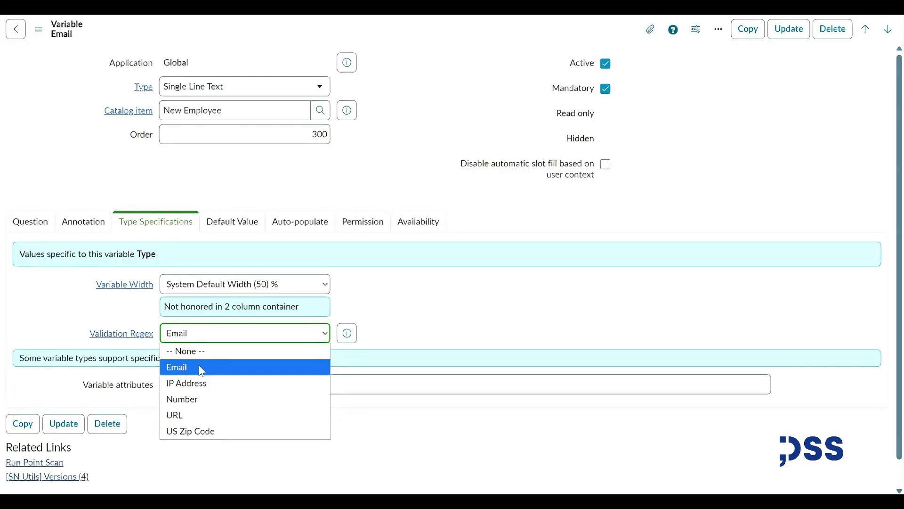
click(200, 367)
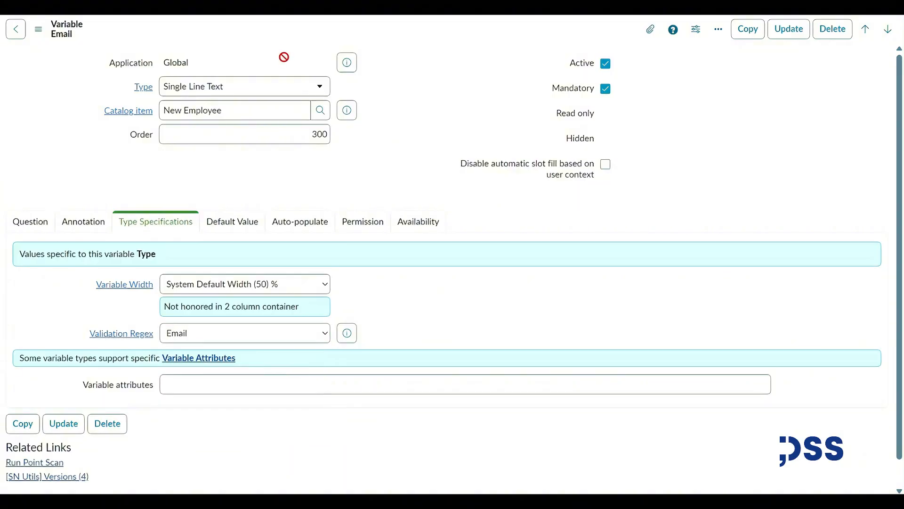
key(ctrl+w)
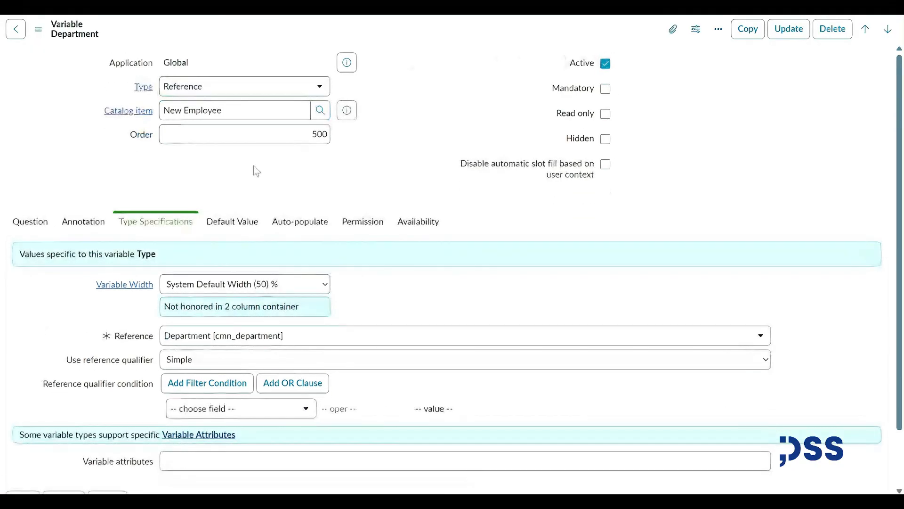
Step through the Department variable's tabs, confirming it references Department [cmn_department], then return.
click(38, 230)
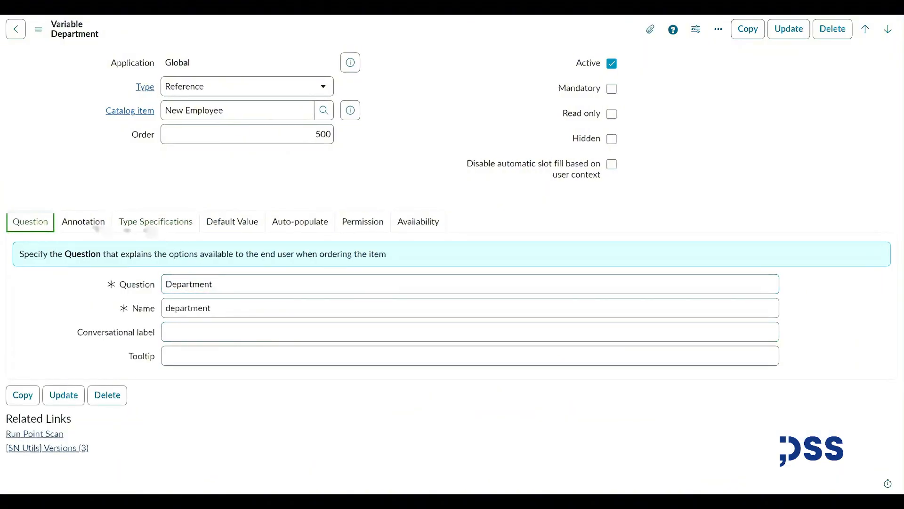
click(94, 225)
click(146, 225)
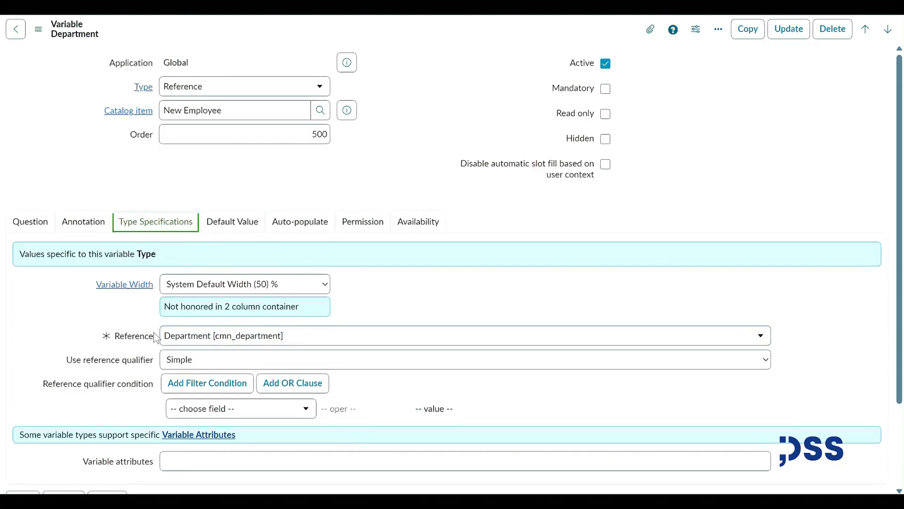
click(326, 342)
click(58, 329)
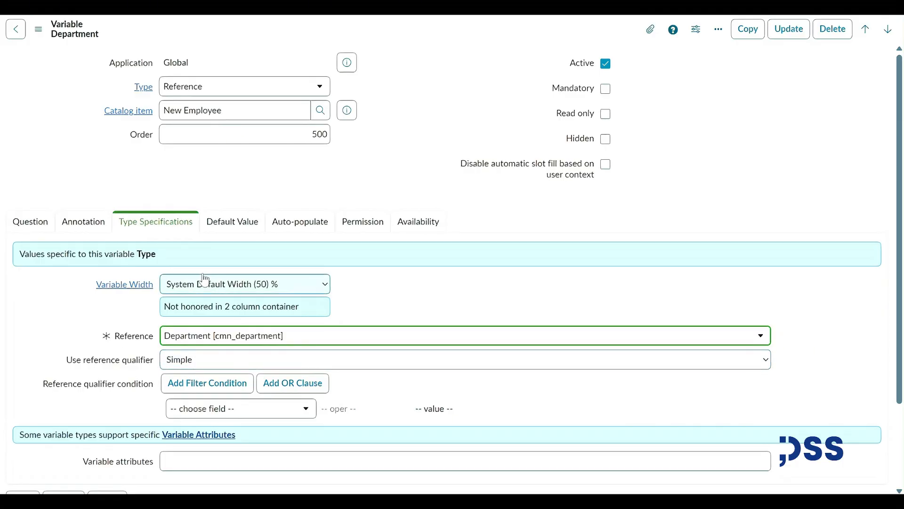
click(233, 222)
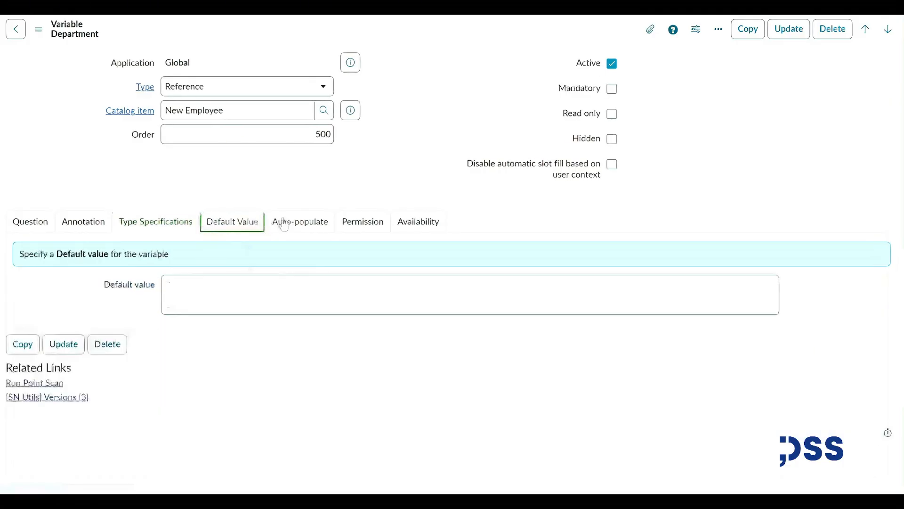
click(300, 222)
click(363, 222)
click(408, 230)
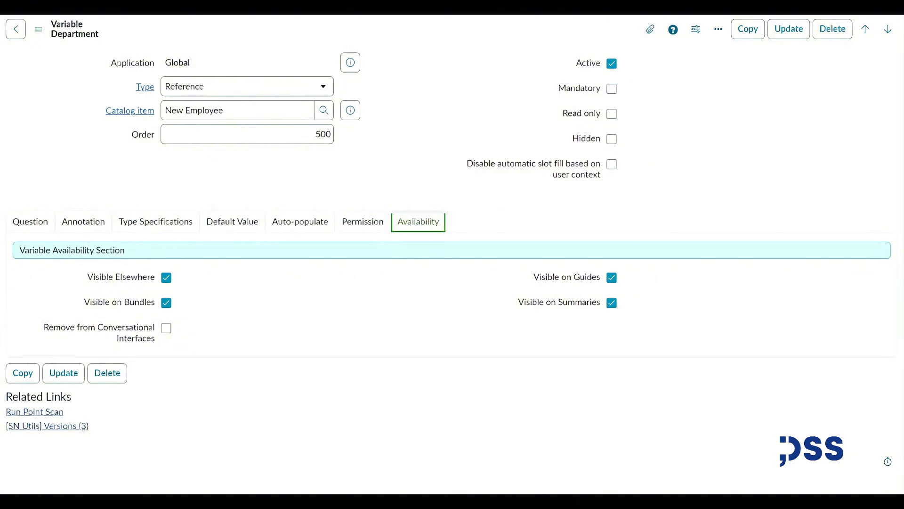
key(ctrl+w)
Review the Title variable's Question, Annotation, Type Specifications, Default Value, Auto-populate, Permission and Availability tabs.
ctrl+click(37, 411)
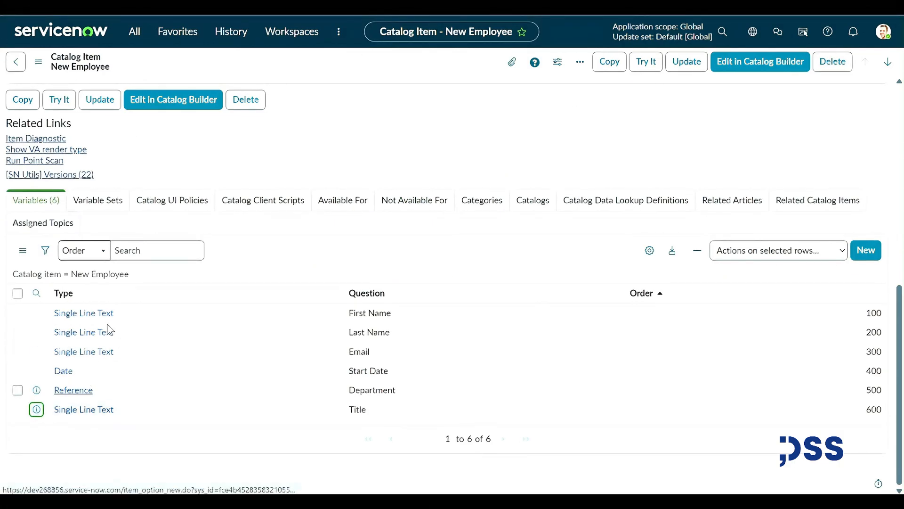
key(ctrl+Tab)
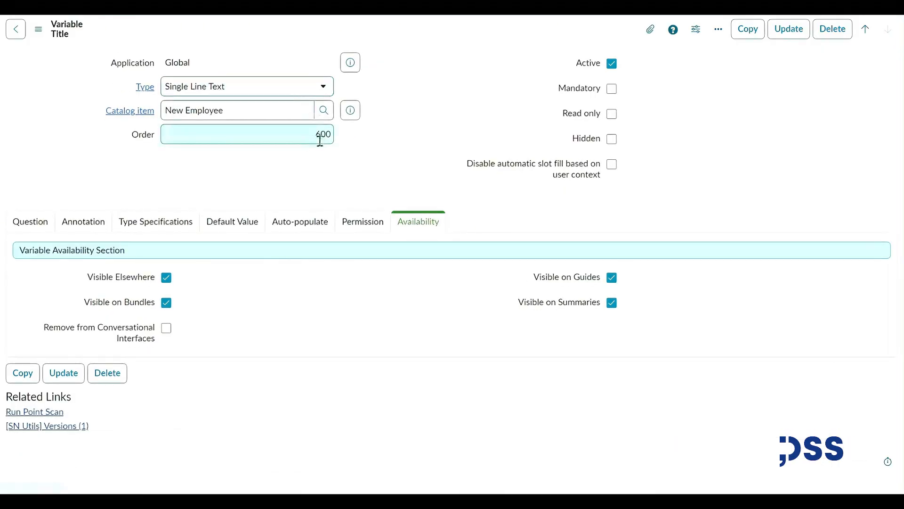
click(29, 224)
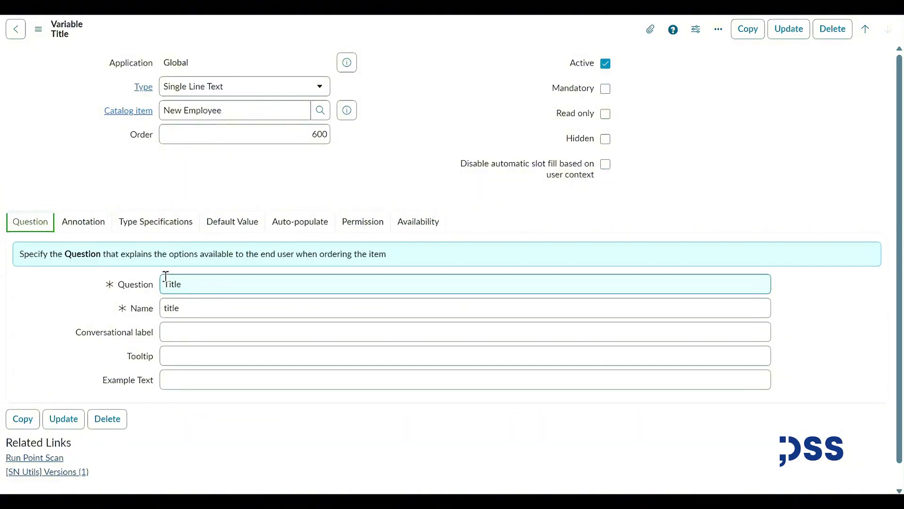
click(181, 289)
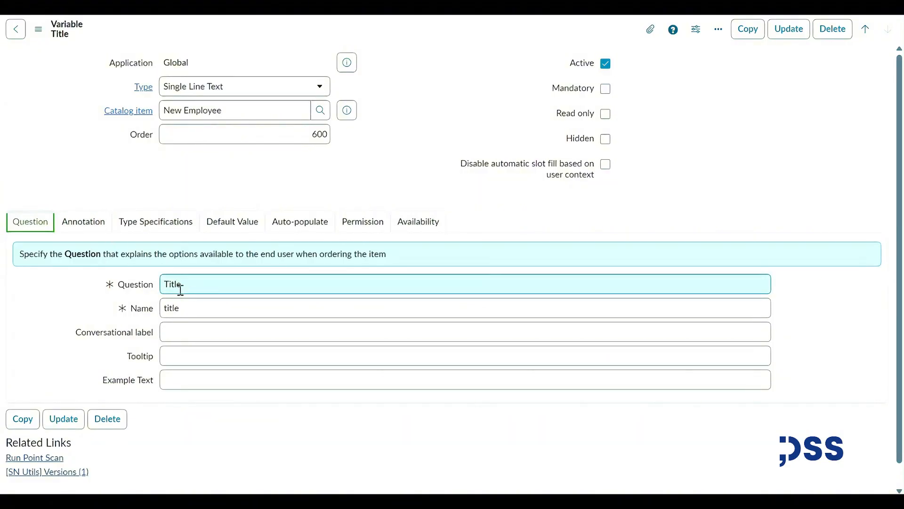
click(83, 221)
click(155, 222)
click(232, 221)
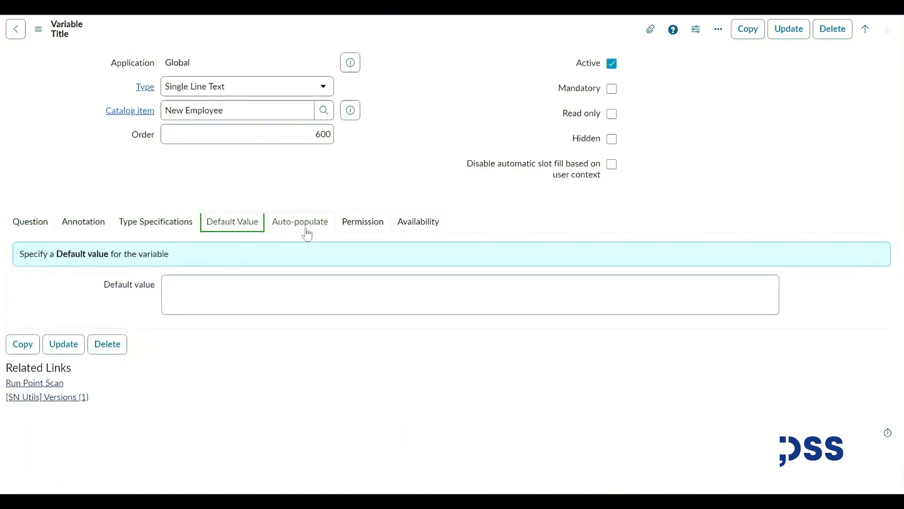
click(306, 228)
click(363, 222)
click(418, 222)
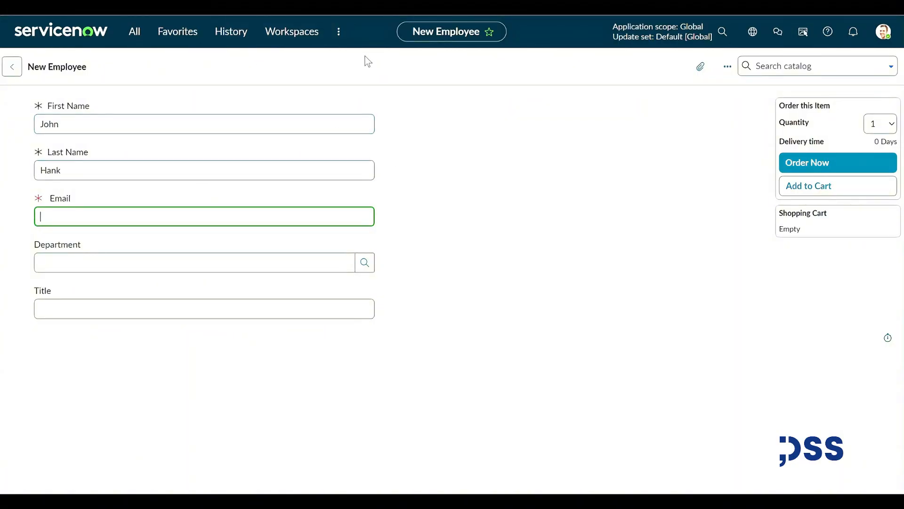
Erase the pre-filled First Name and Last Name values on the request form.
drag(123, 129, 14, 128)
key(BackSpace)
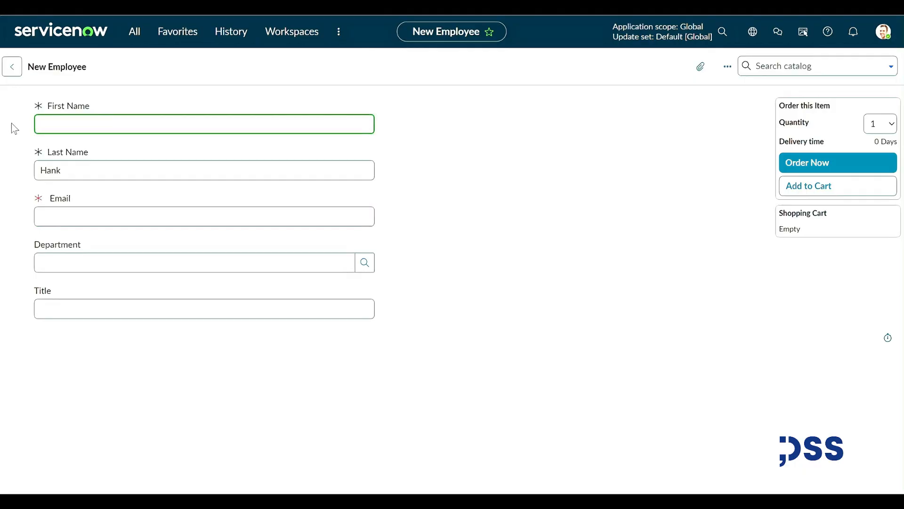
drag(71, 171, 30, 181)
key(BackSpace)
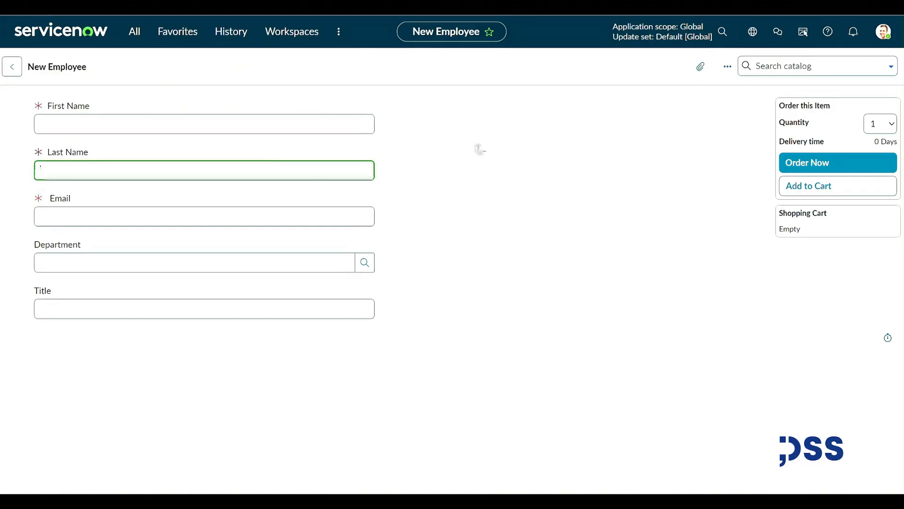
click(475, 143)
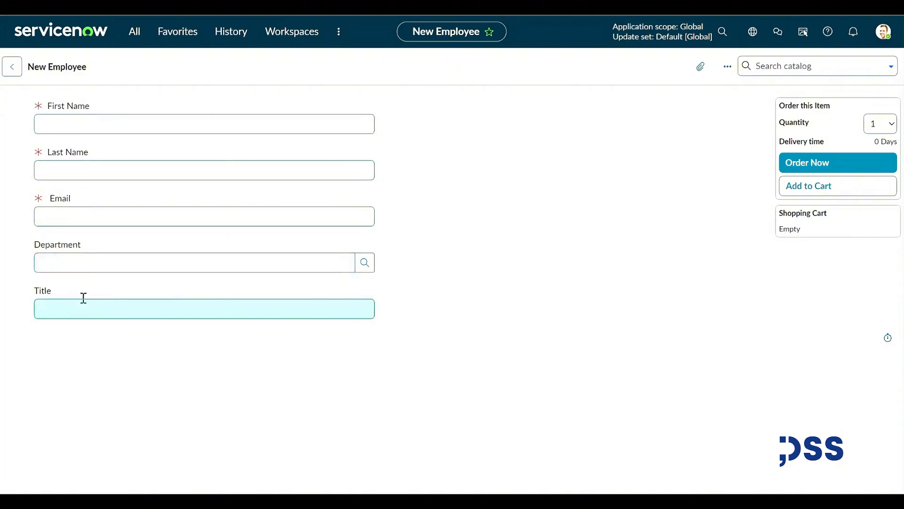
click(232, 123)
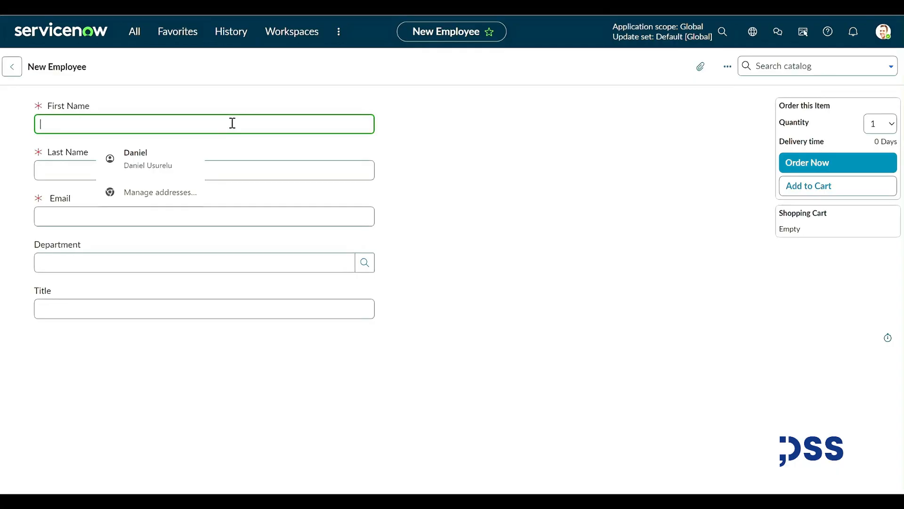
Enter the new employee's first and last name.
key(Tab)
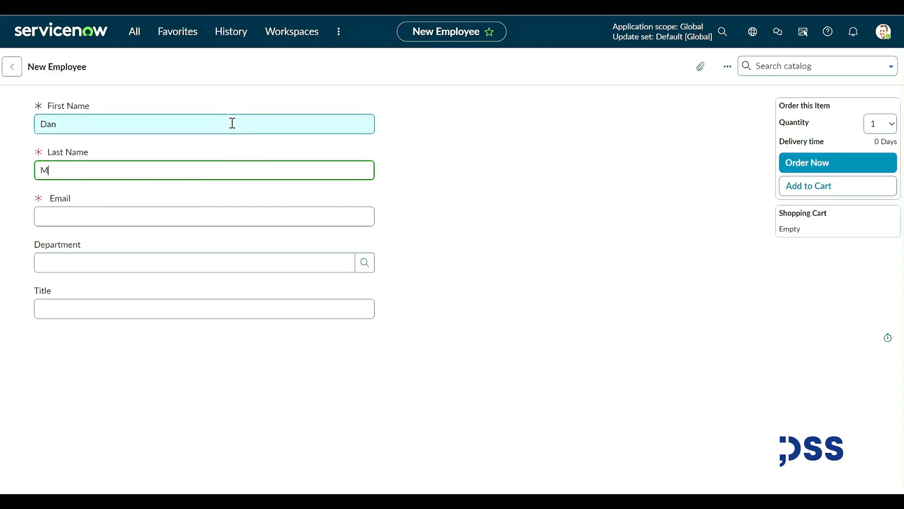
Enter and correct the employee's email address, then bring up the Departments lookup.
click(331, 219)
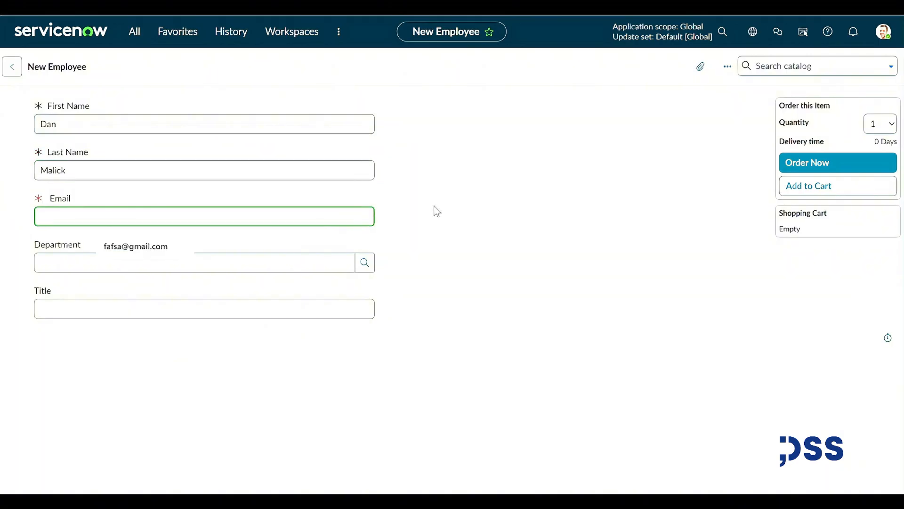
text(dan)
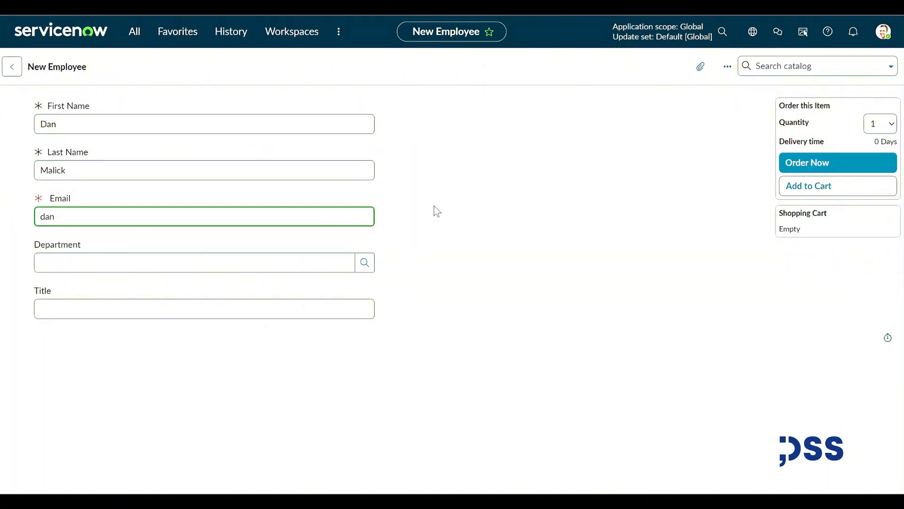
click(37, 250)
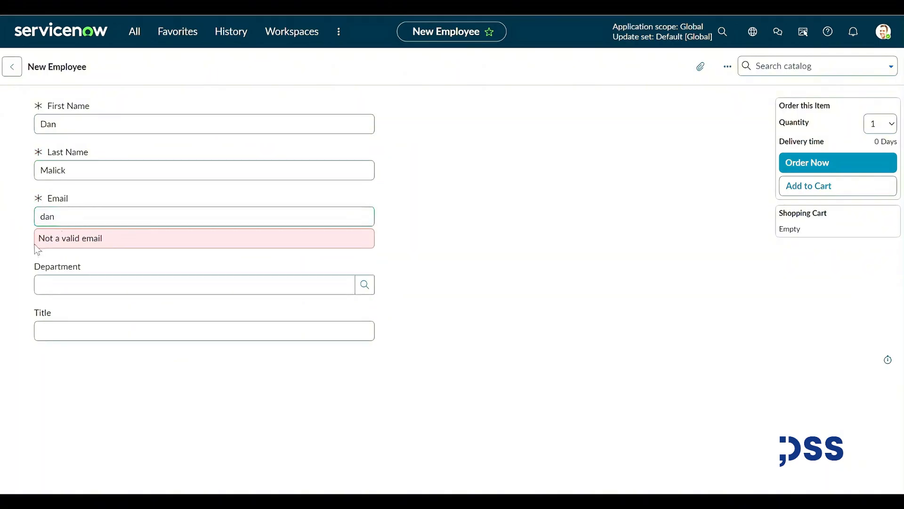
double_click(91, 214)
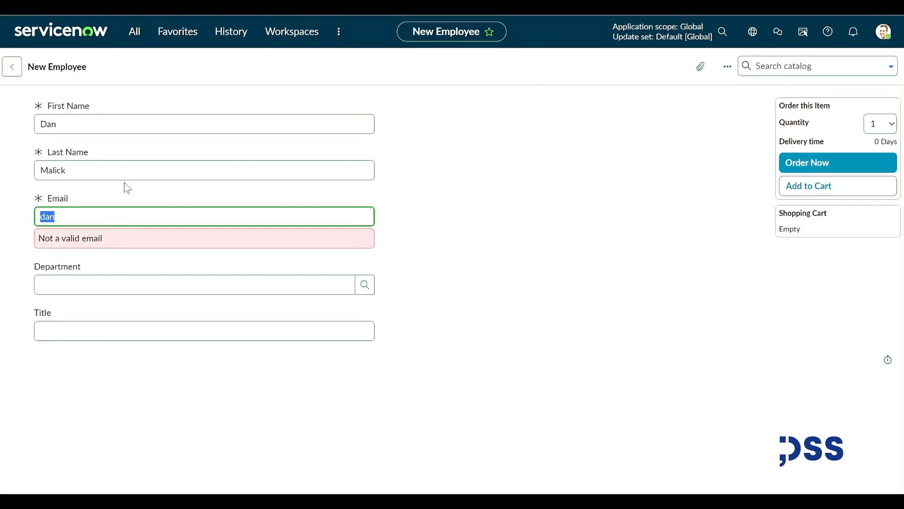
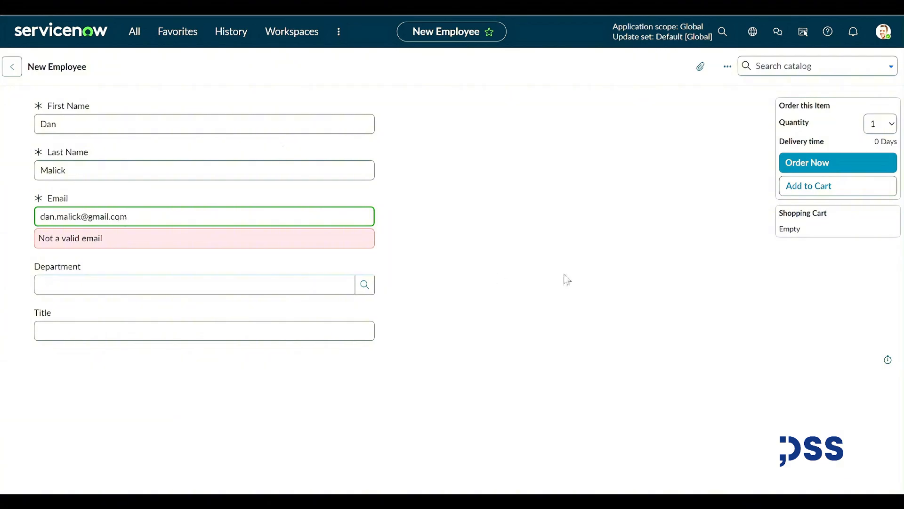
click(365, 262)
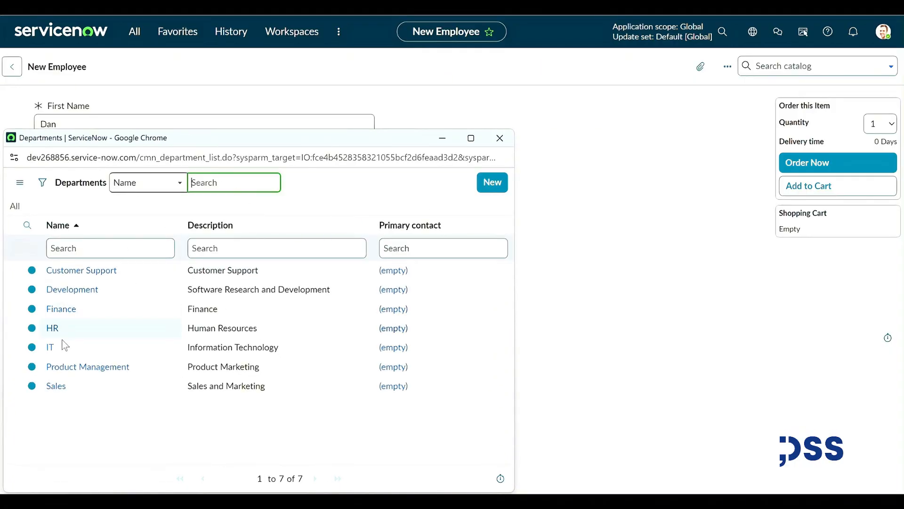
Choose IT as Department, enter Developer as Title, and submit with Order Now.
click(50, 347)
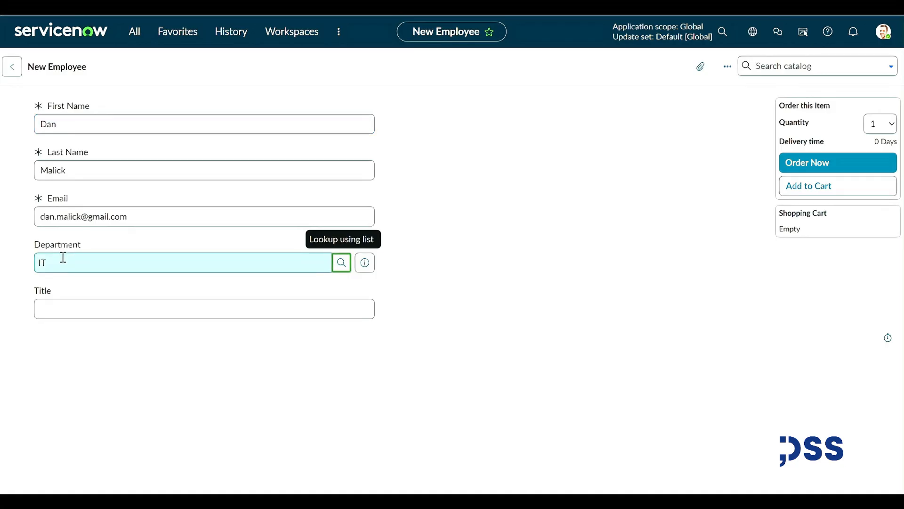
click(170, 307)
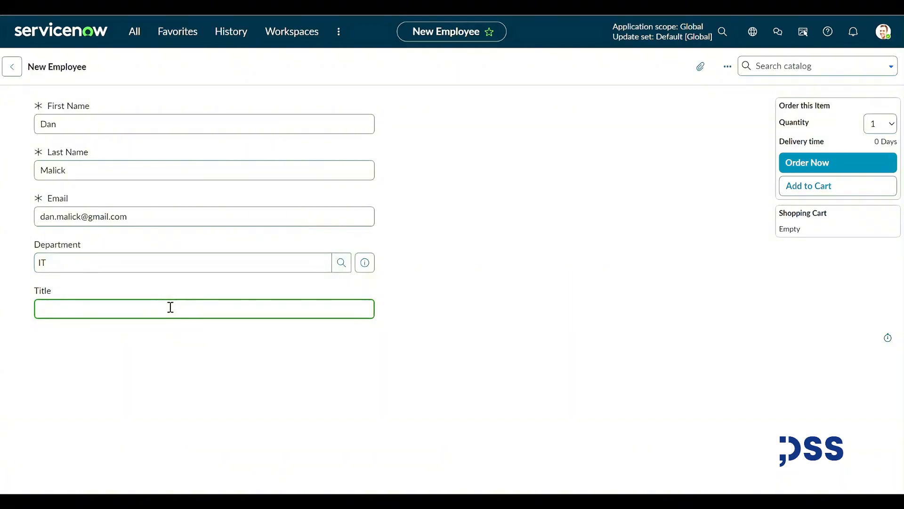
text(Developer)
click(556, 242)
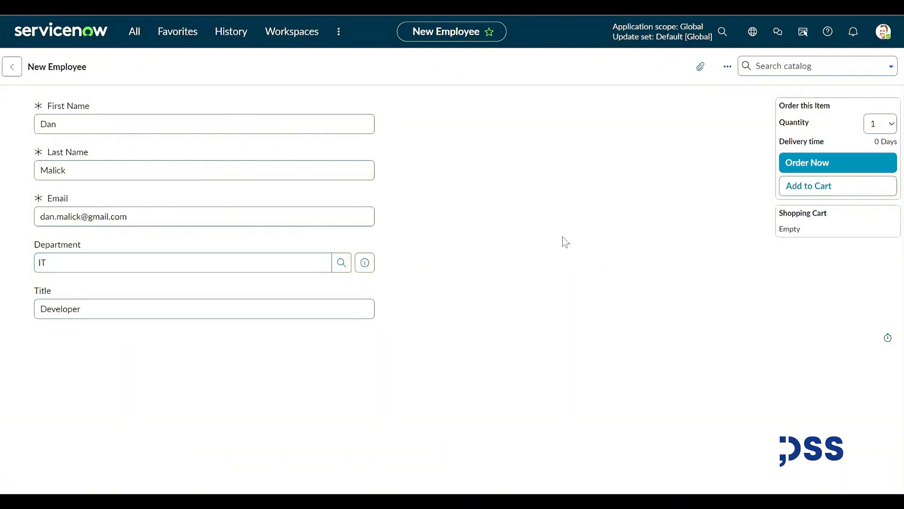
click(837, 166)
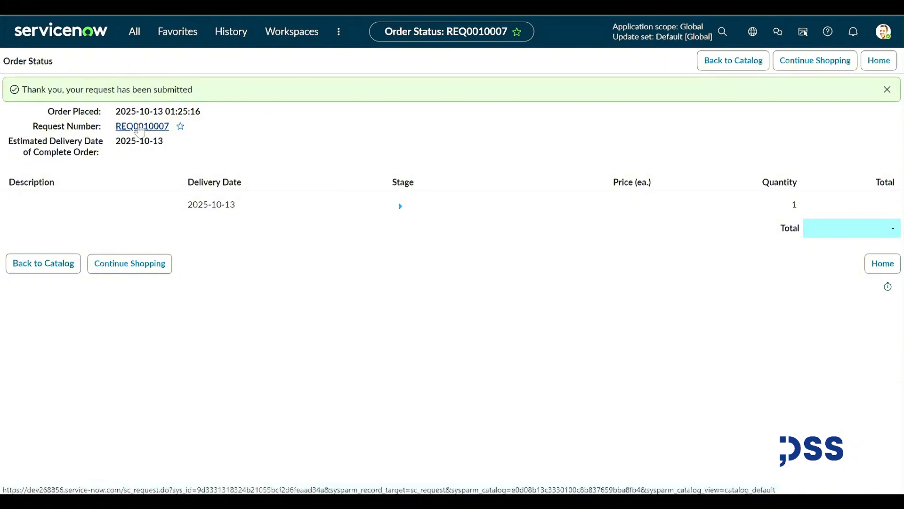
Open the submitted request and its New Employee requested item to review its variables.
click(140, 132)
scroll(89, 204, down, 2)
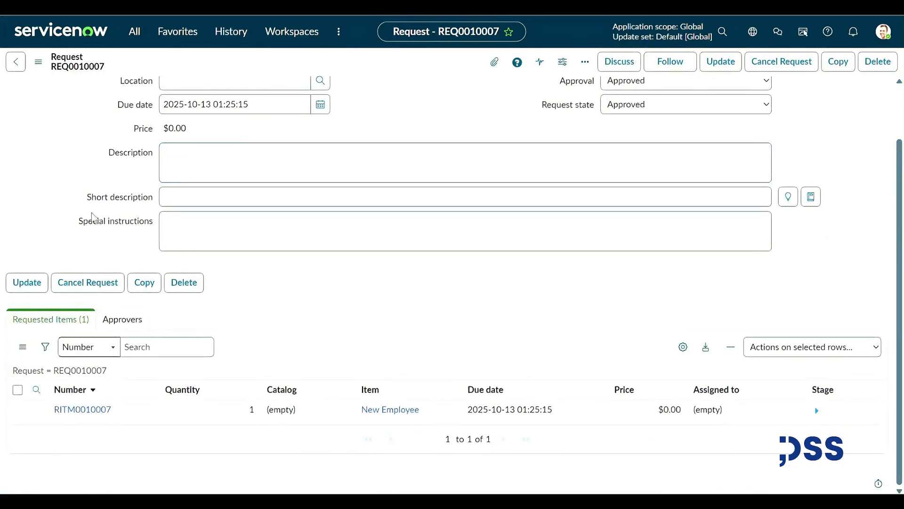
click(83, 419)
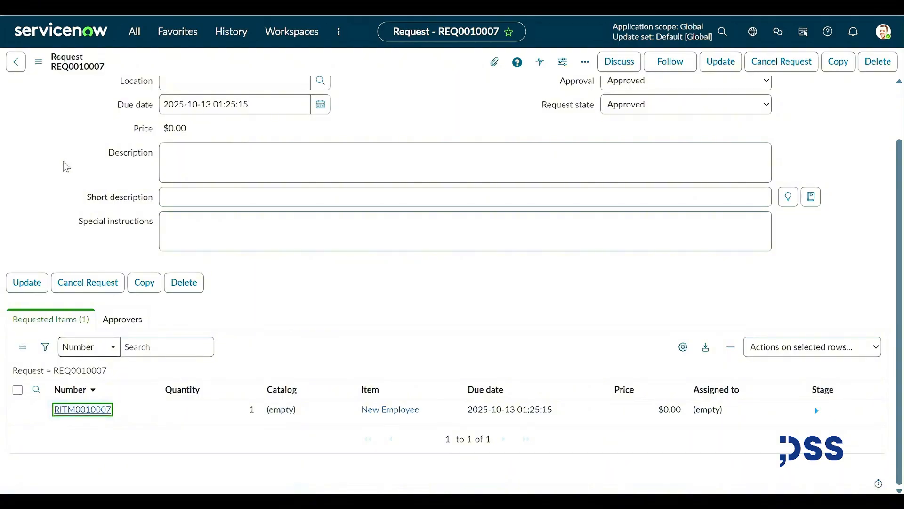
scroll(99, 254, down, 3)
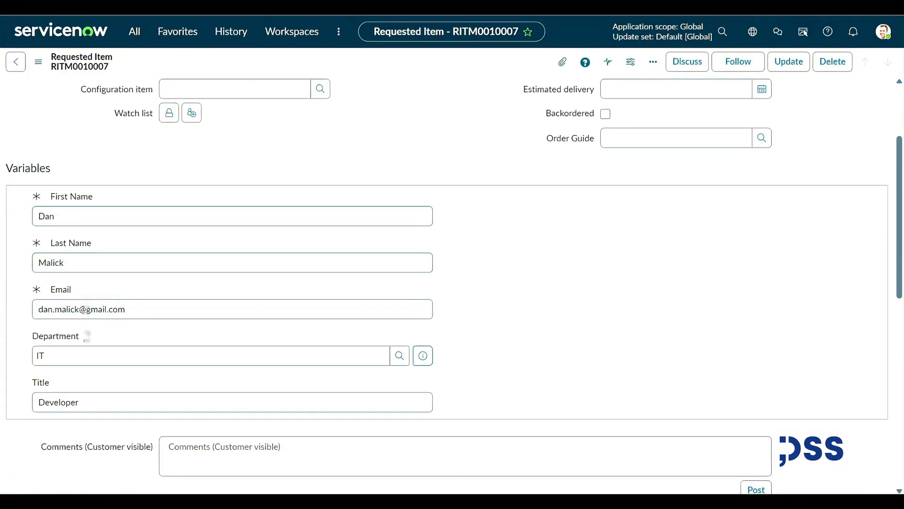
scroll(376, 258, up, 3)
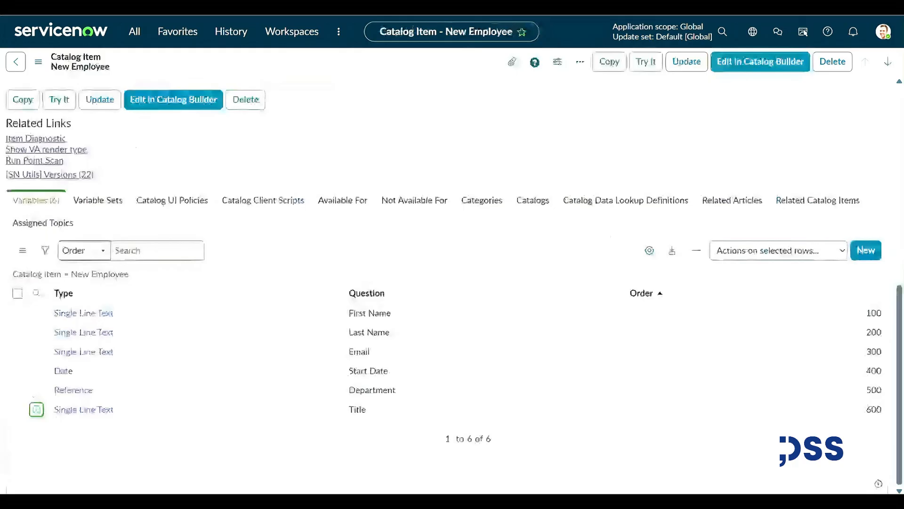
scroll(177, 178, up, 5)
Open New Employee Flow from the item's Process Engine settings into Workflow Studio.
click(69, 214)
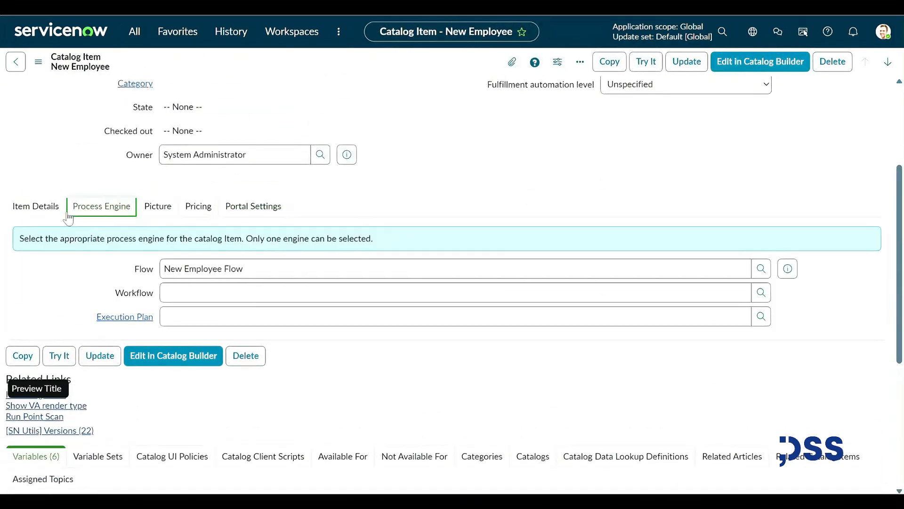
click(245, 264)
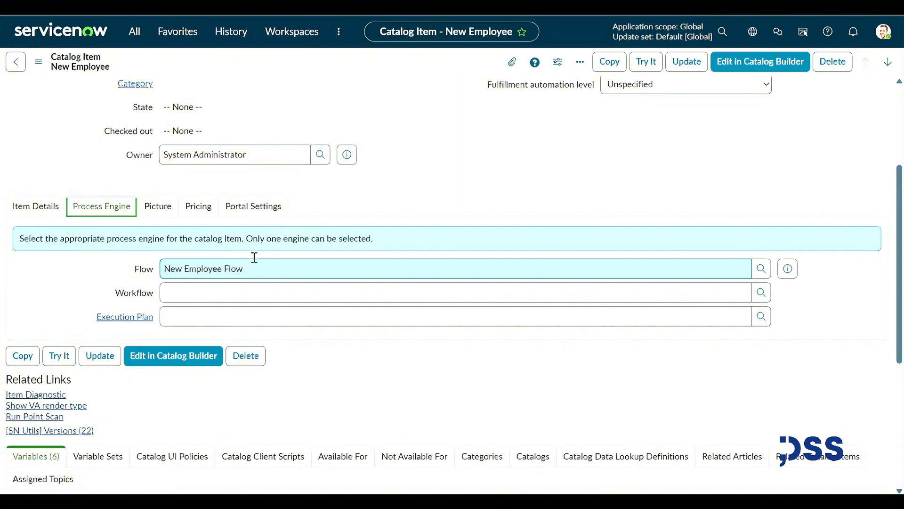
click(798, 273)
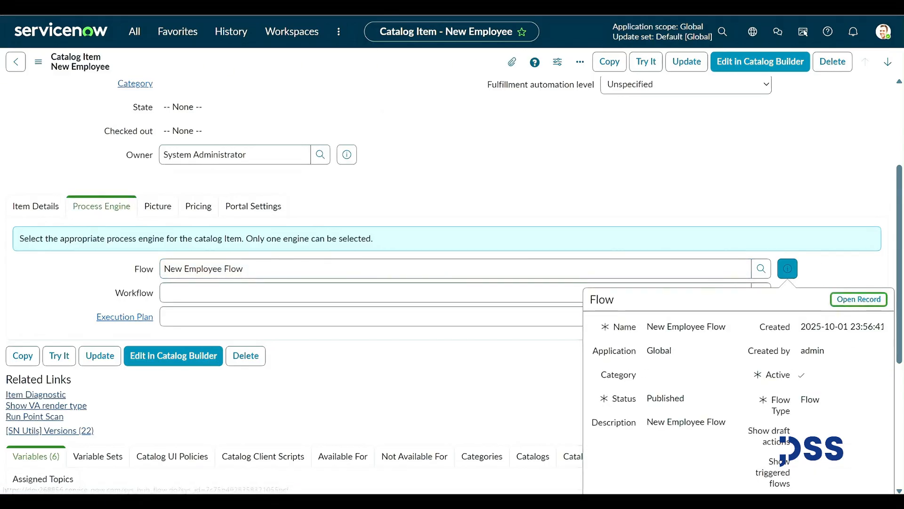
click(856, 299)
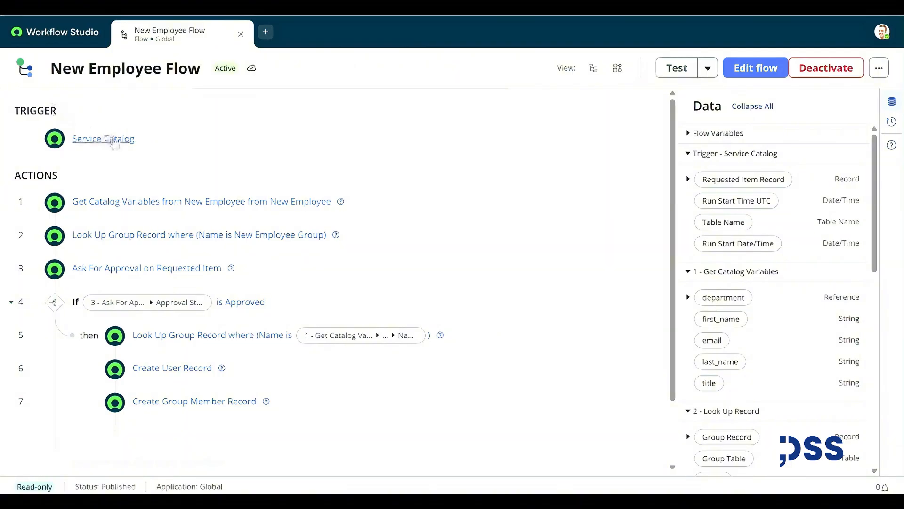
Review the flow's trigger, Get Catalog Variables inputs and Look Up Group Record step on Group [sys_user_group].
click(114, 140)
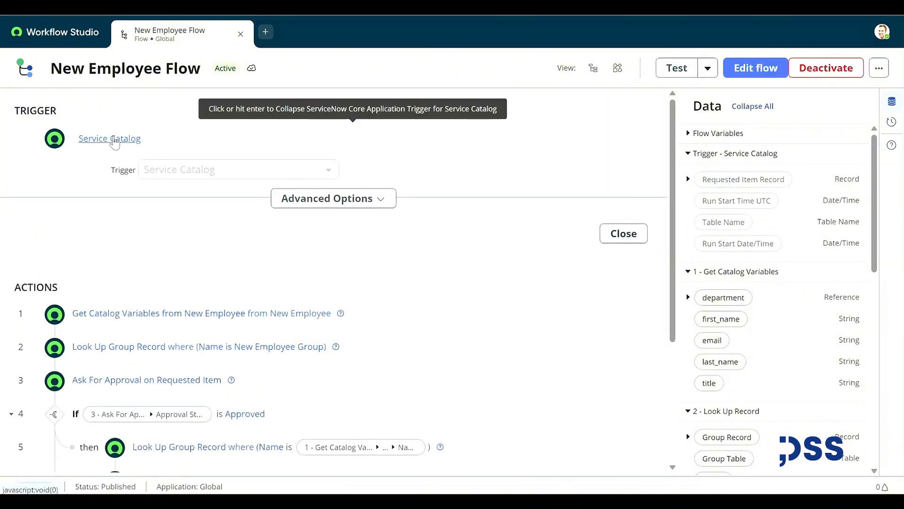
click(114, 141)
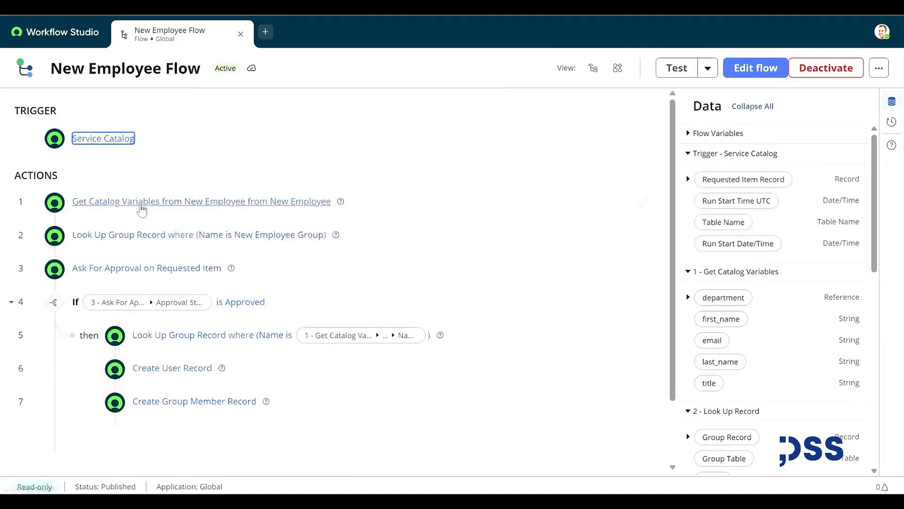
click(137, 203)
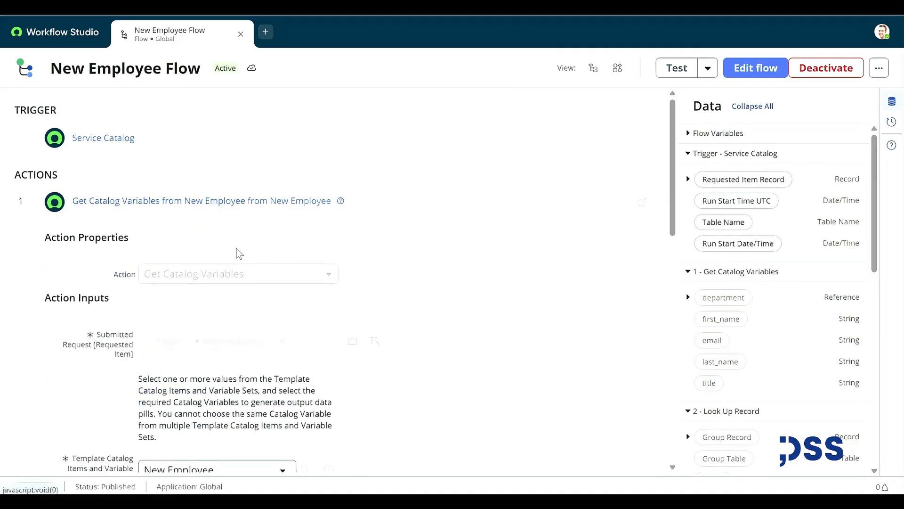
scroll(239, 254, down, 4)
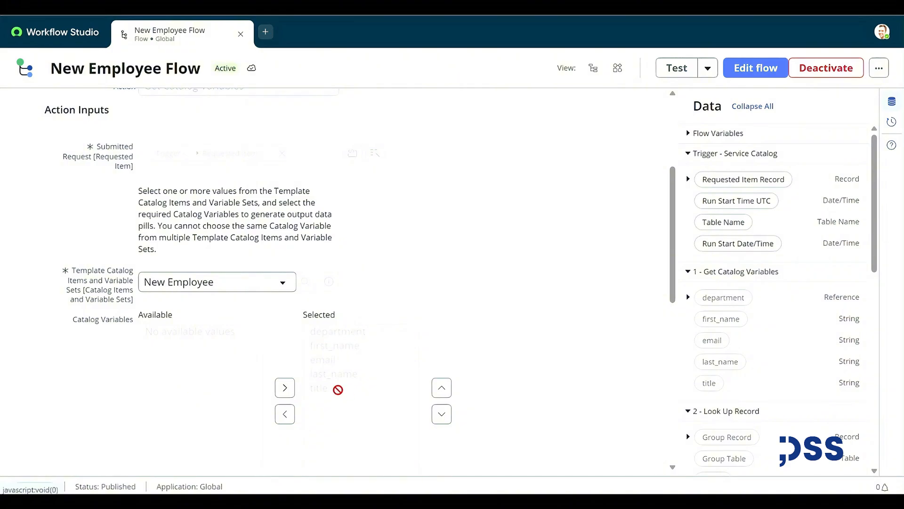
scroll(339, 387, up, 3)
click(111, 139)
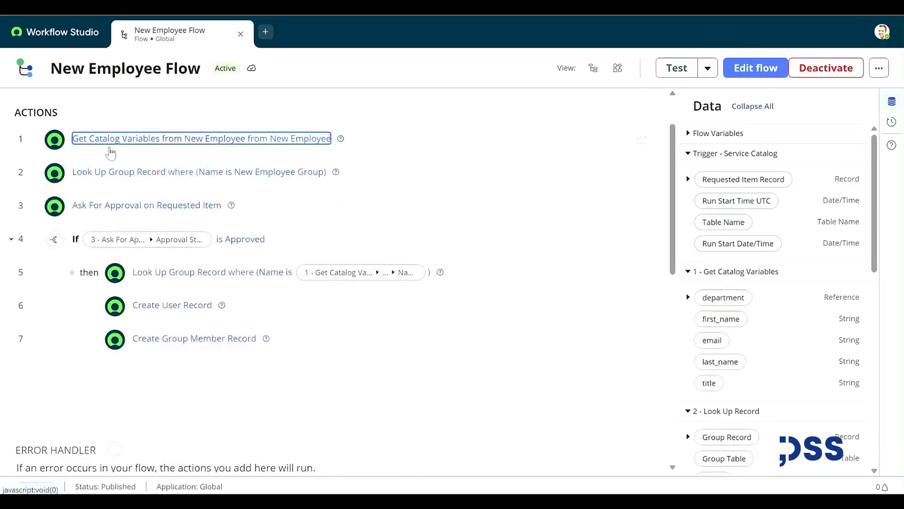
click(123, 172)
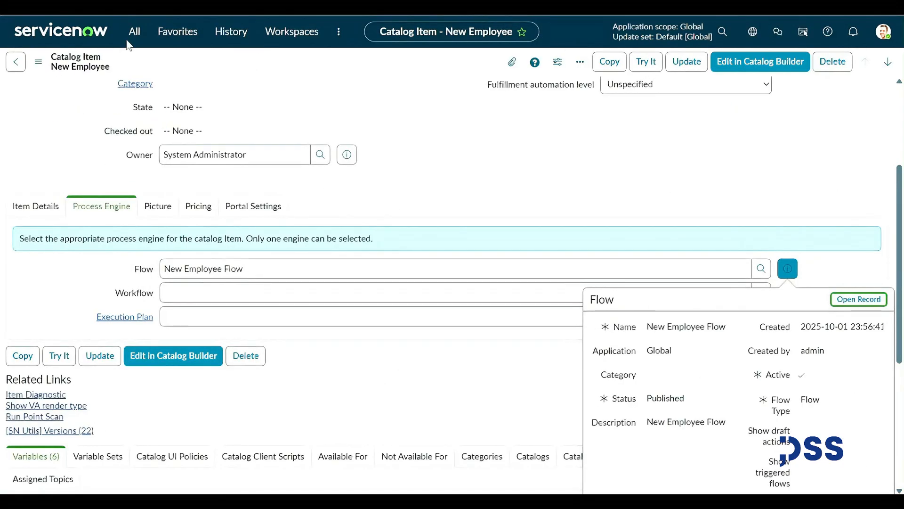
click(135, 31)
Open the groups list with sys_user_group.LIST and filter the Name column by 'New EM'.
text(sys)
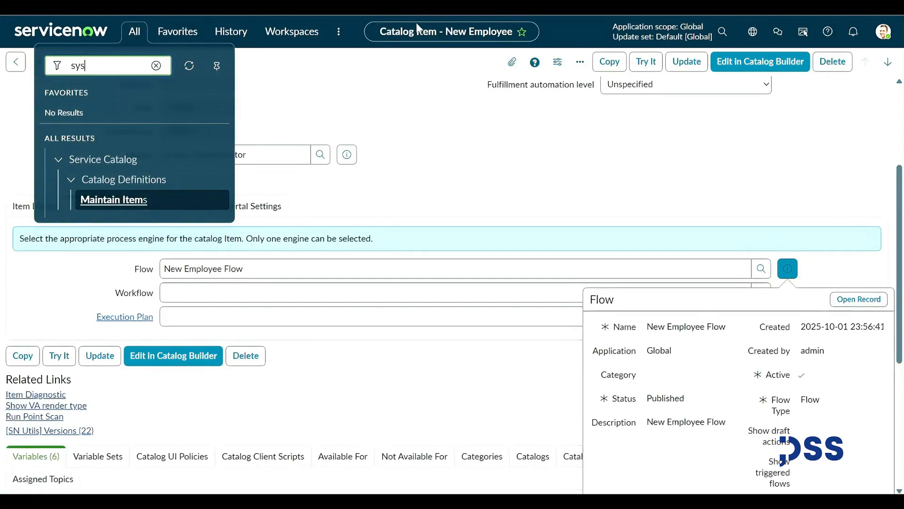
text(_user_group.LIST)
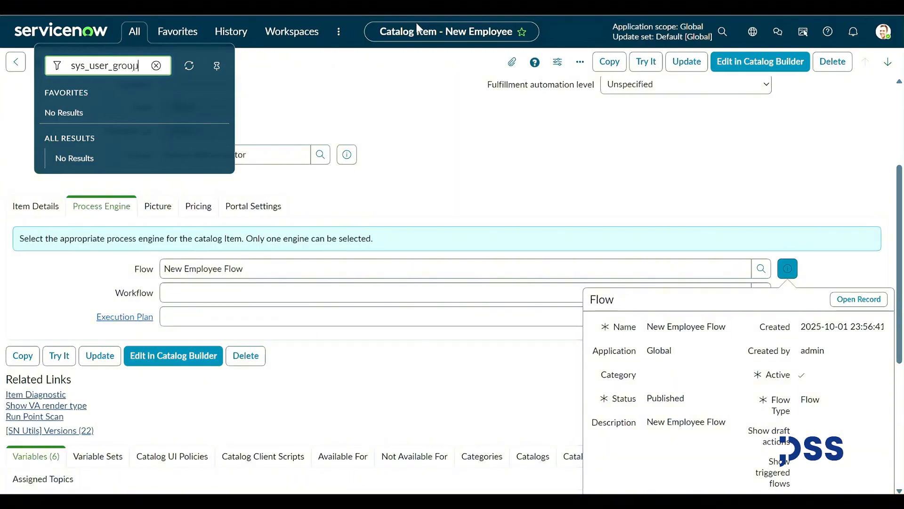
key(Return)
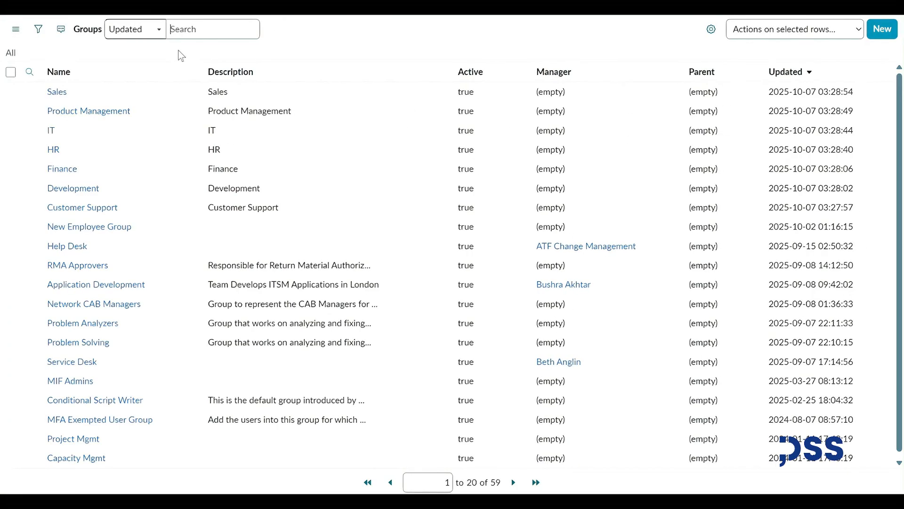
click(135, 97)
text(New)
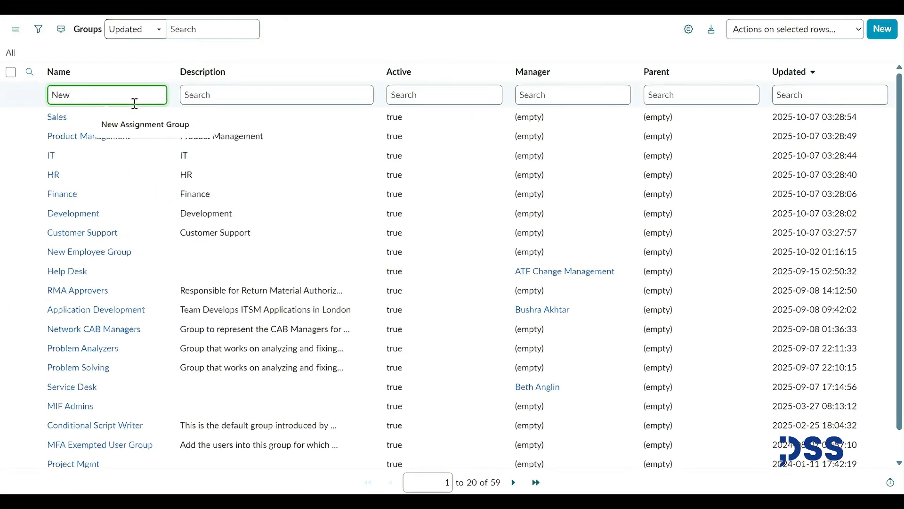
click(133, 122)
key(Return)
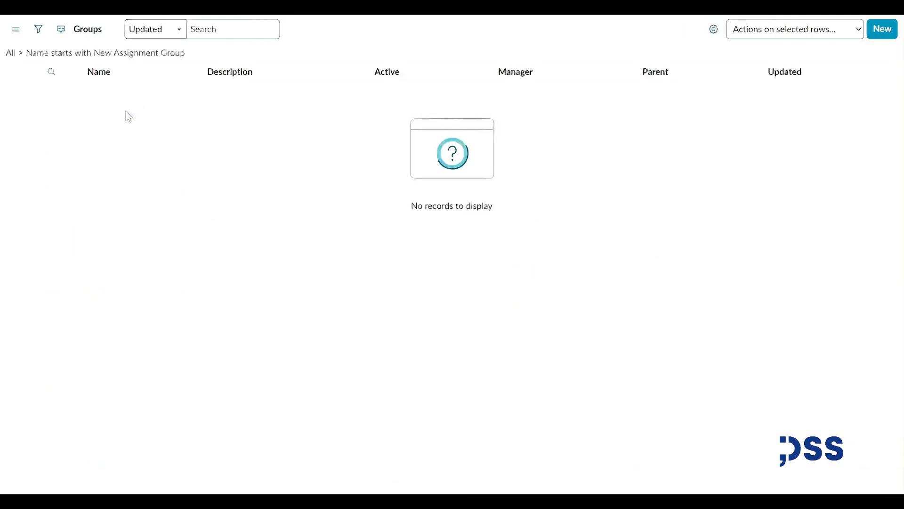
drag(184, 95, 114, 84)
key(BackSpace)
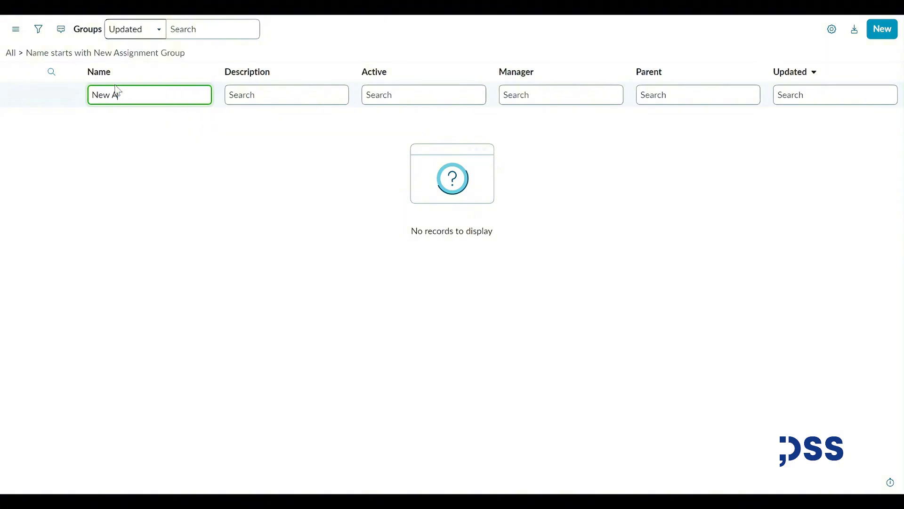
key(BackSpace)
text(EM)
key(Return)
Open New Employee Group and review its two group members.
click(102, 121)
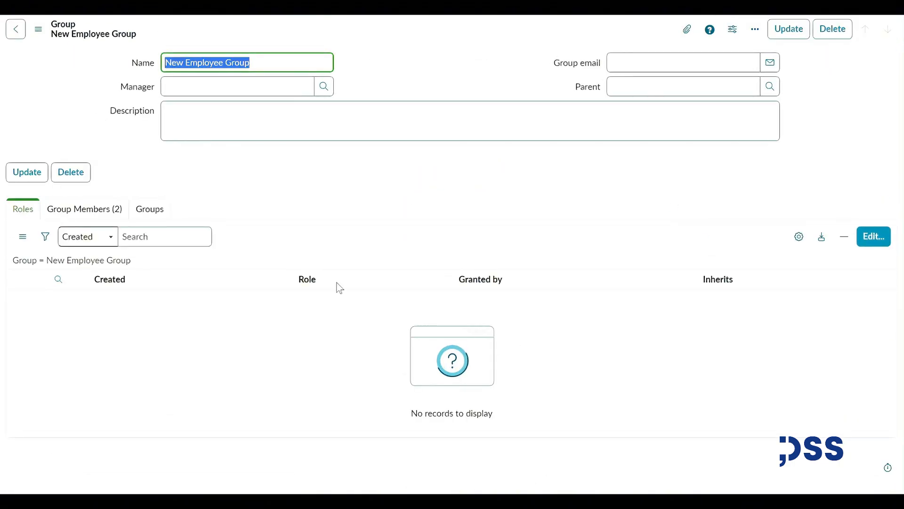
click(80, 234)
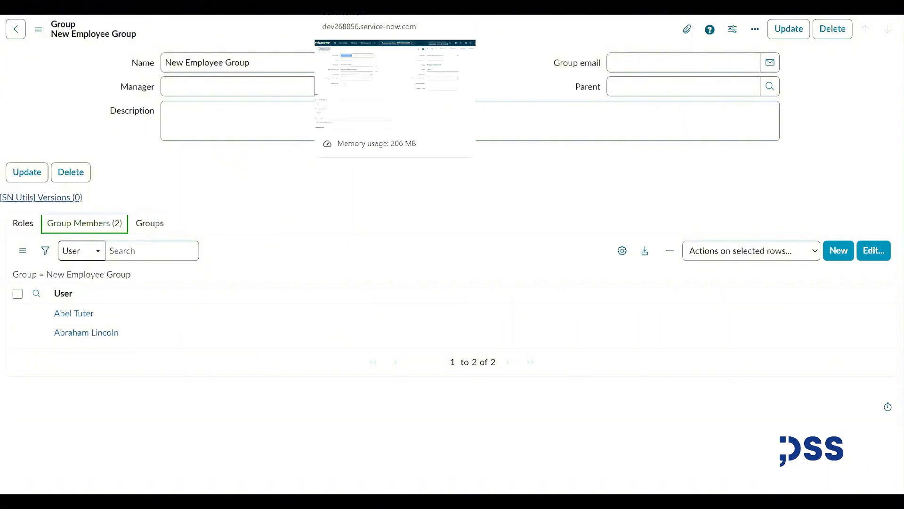
click(358, 4)
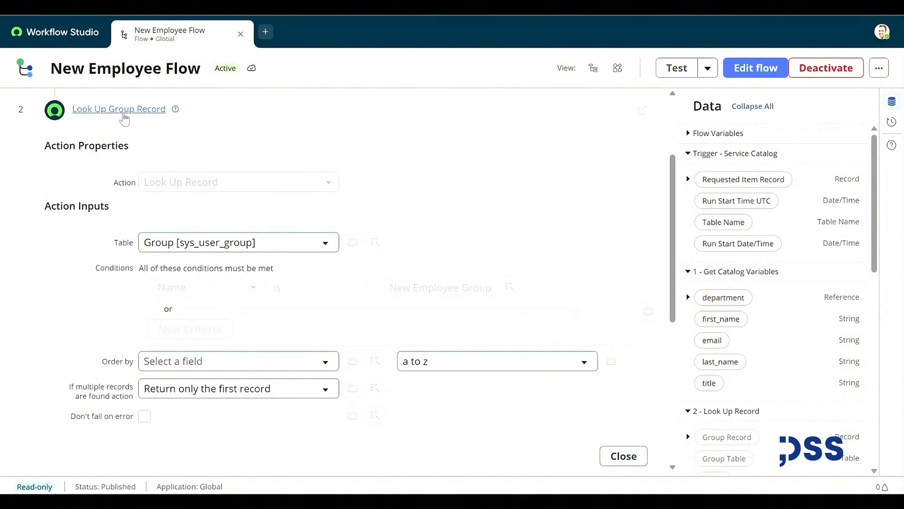
Review the Ask For Approval on Requested Item rules, then show the If step's Approved condition.
click(144, 111)
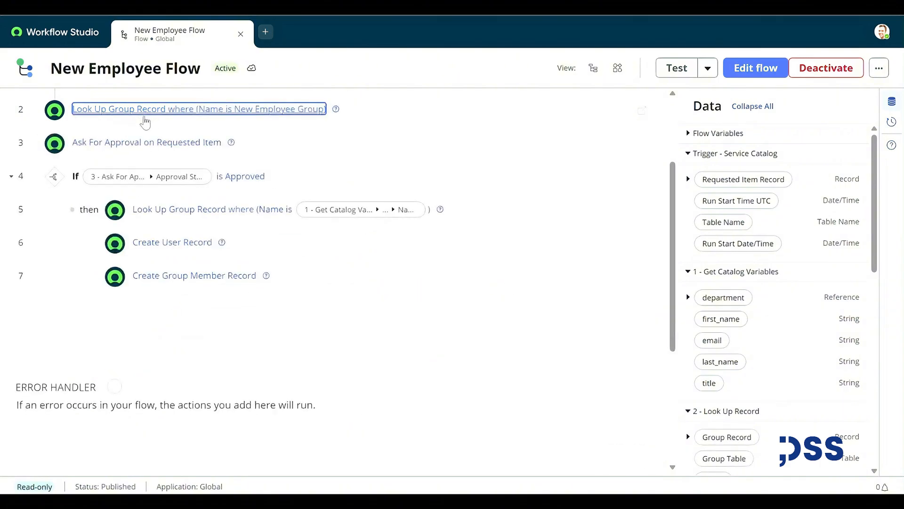
click(150, 190)
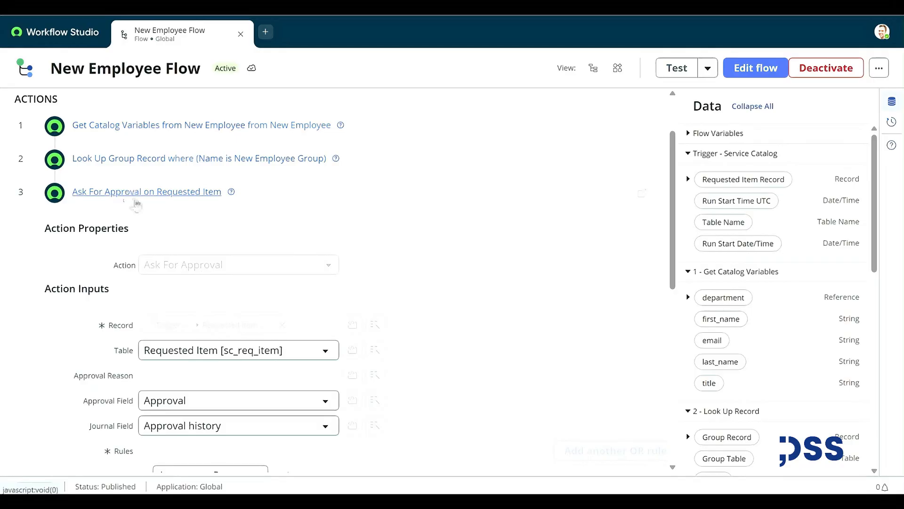
scroll(283, 362, down, 3)
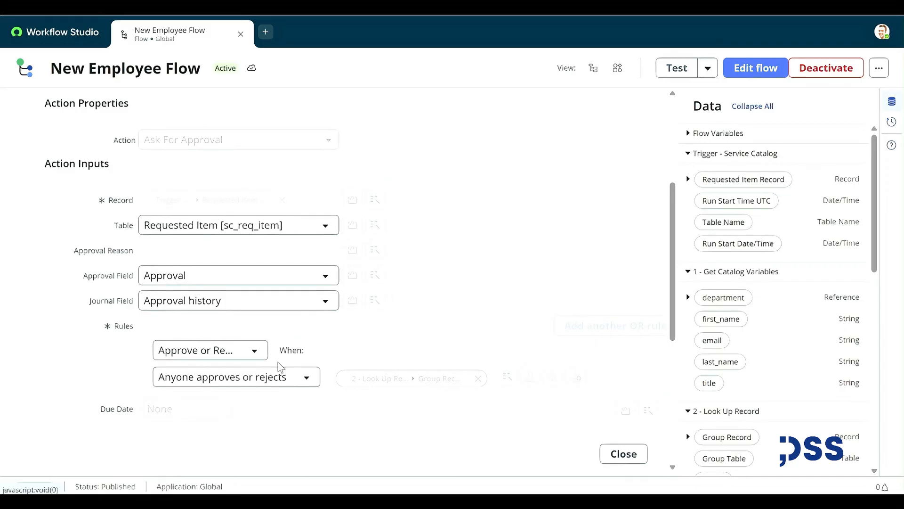
click(137, 194)
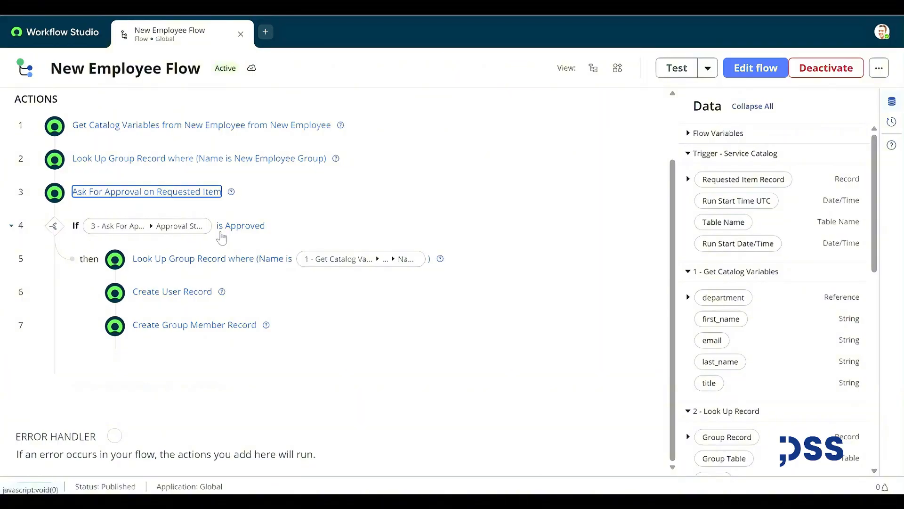
click(76, 227)
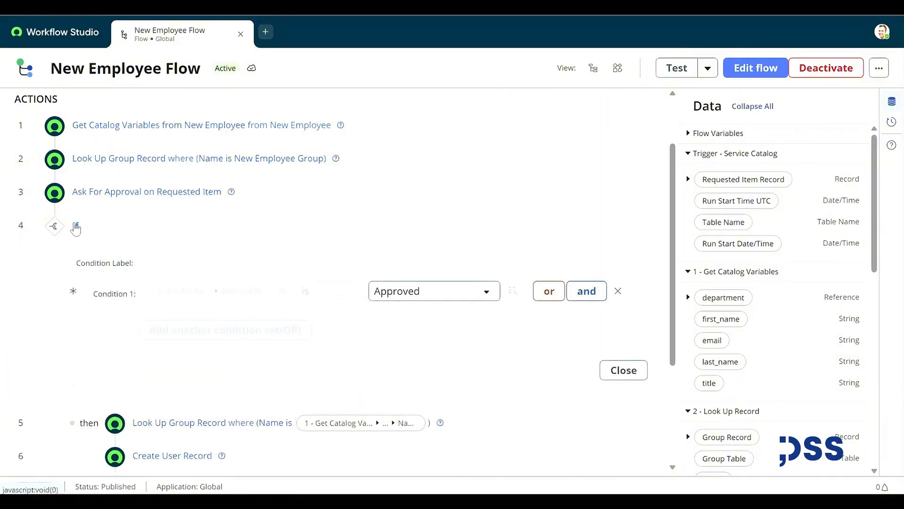
Close the If condition and review the second group lookup step's details.
click(76, 227)
click(177, 263)
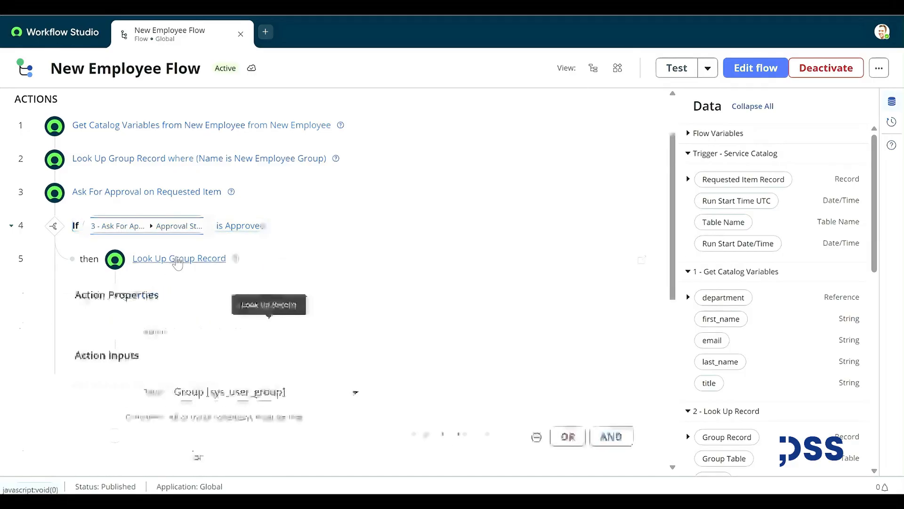
scroll(239, 276, down, 3)
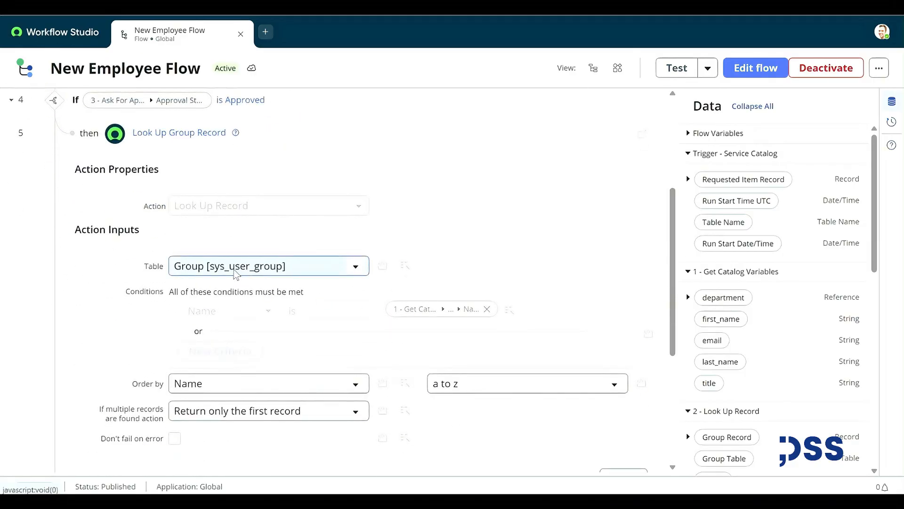
scroll(351, 298, down, 3)
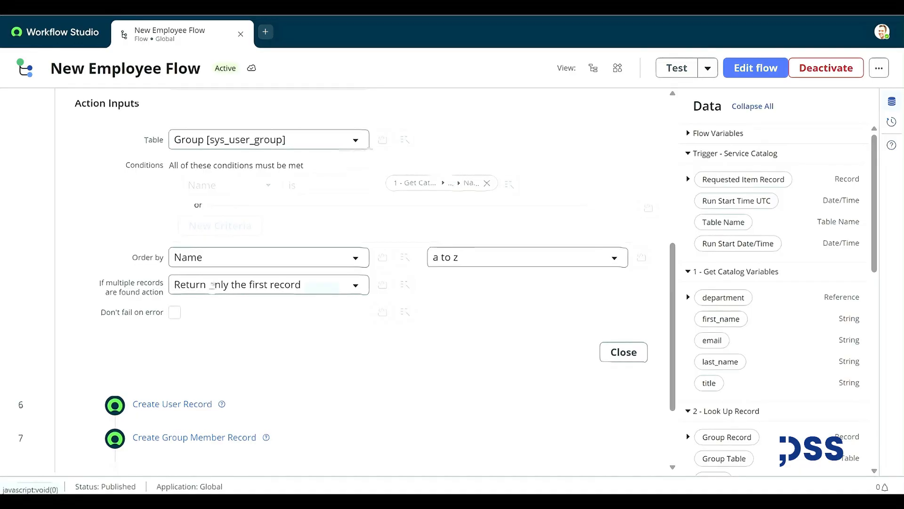
scroll(210, 284, down, 2)
Review the Create User Record step and the Create Group Member Record's User and Group fields.
click(192, 342)
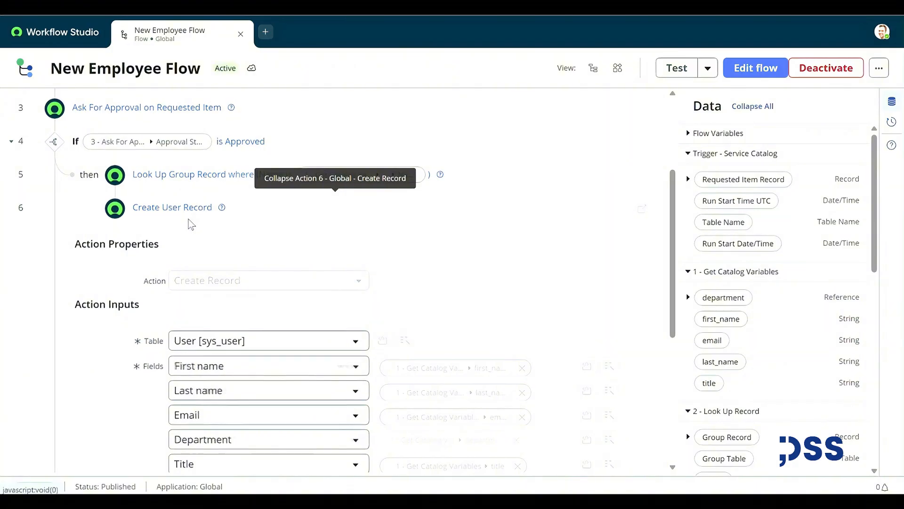
scroll(191, 224, down, 2)
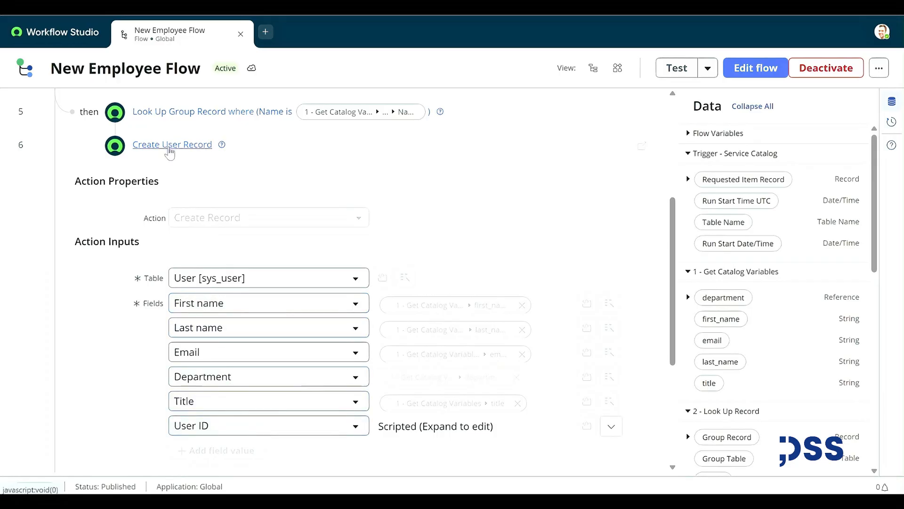
click(170, 146)
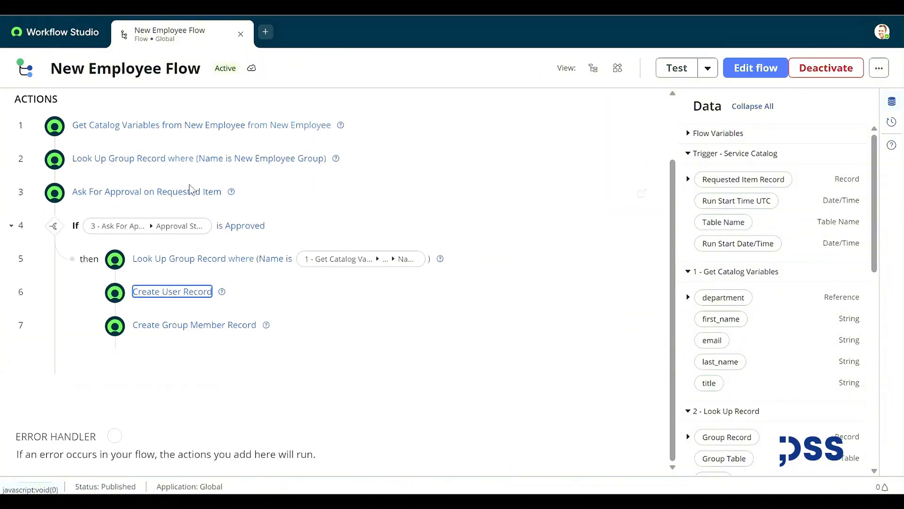
click(187, 332)
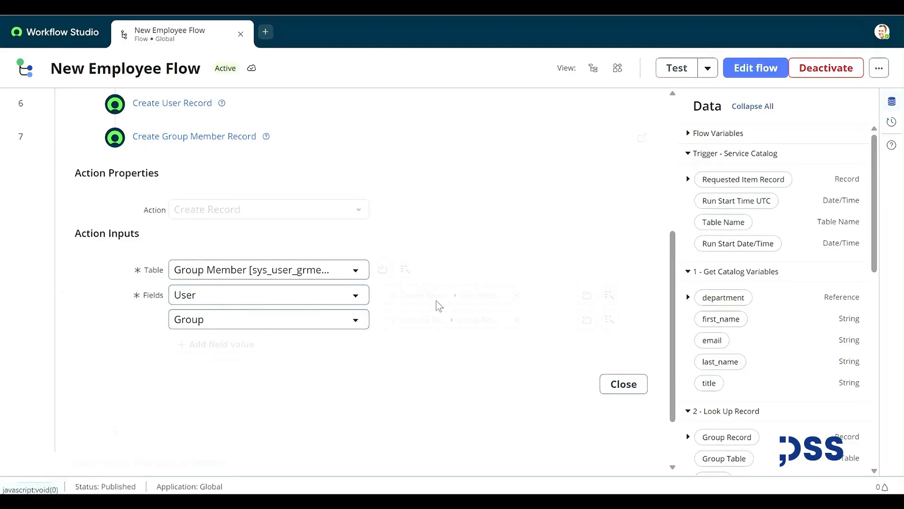
click(219, 138)
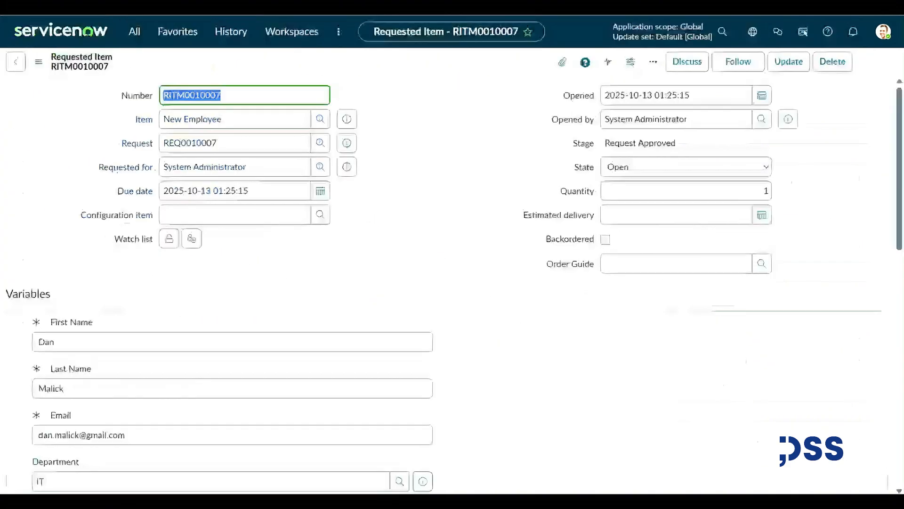
Approve the first pending approval on RITM0010007's Approvers tab and return to the requested item.
scroll(388, 186, down, 10)
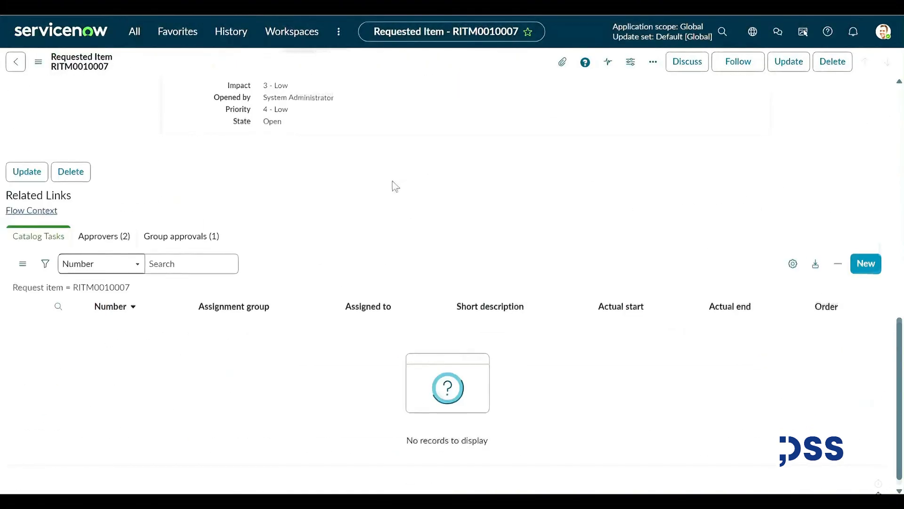
click(97, 230)
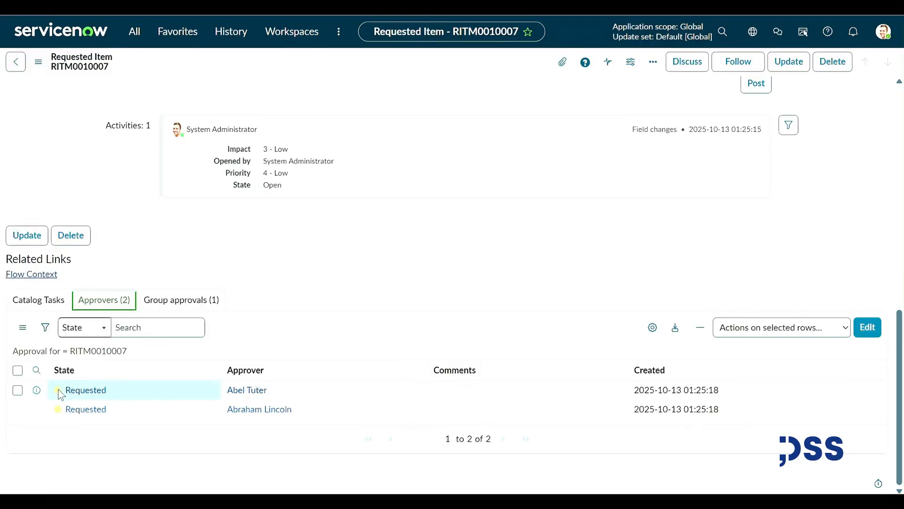
click(78, 390)
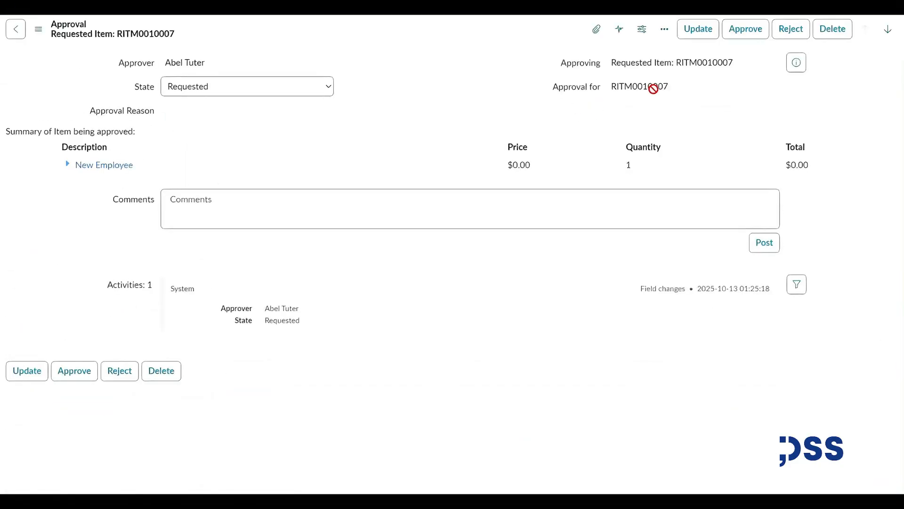
click(745, 30)
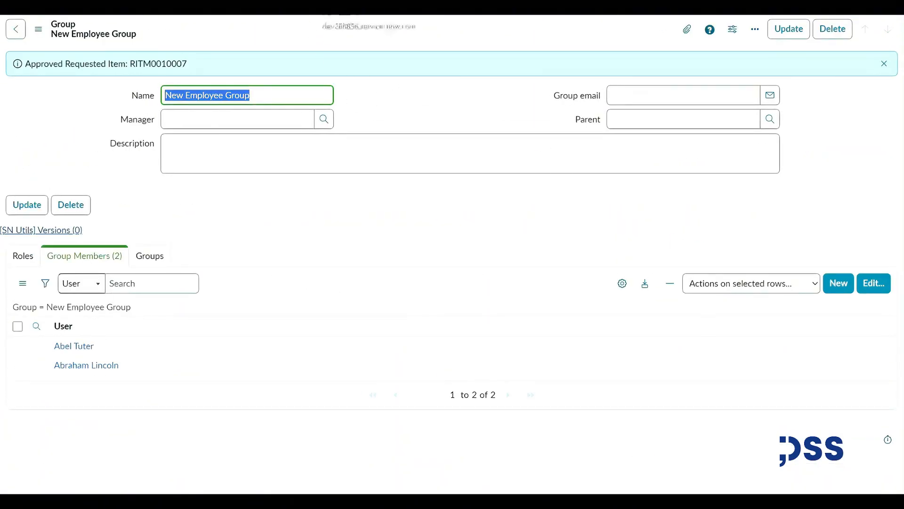
click(330, 6)
scroll(431, 173, down, 5)
scroll(431, 173, up, 5)
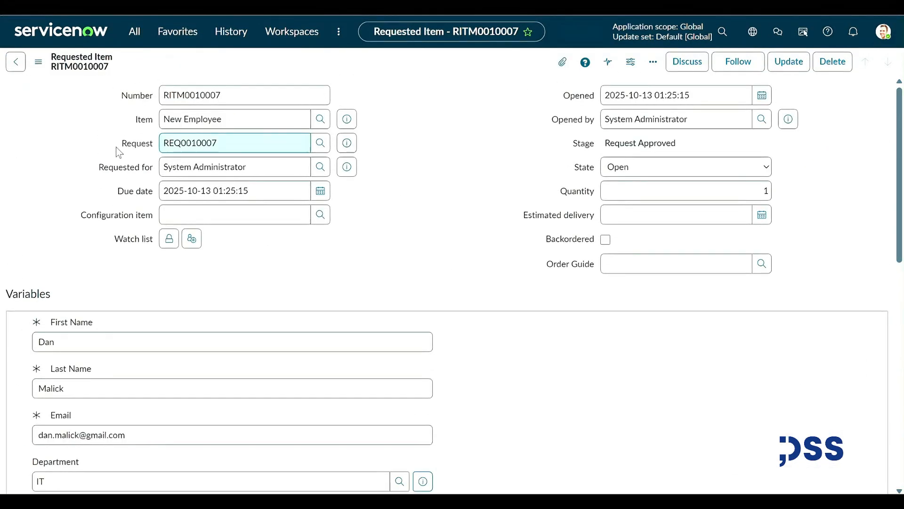
click(134, 31)
Open the newly created user from sys_user.list and check its name, title and department.
text(sys)
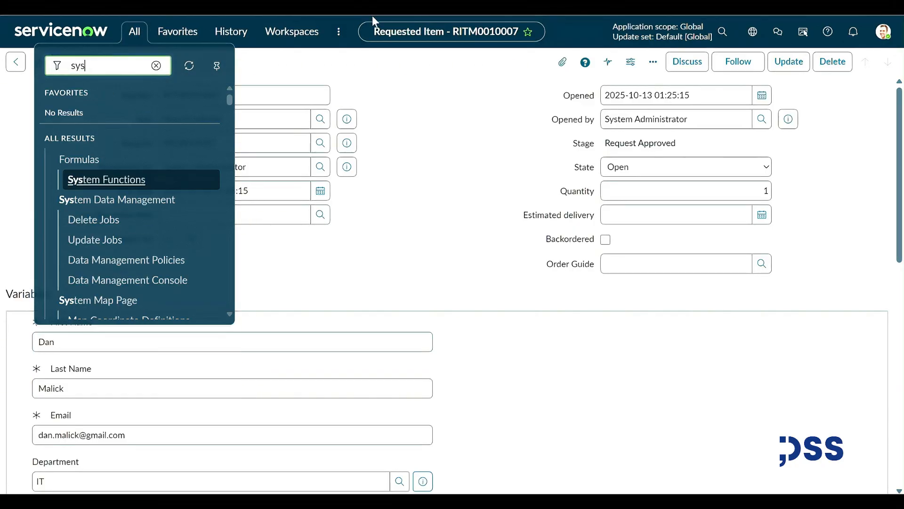
text(_user.list)
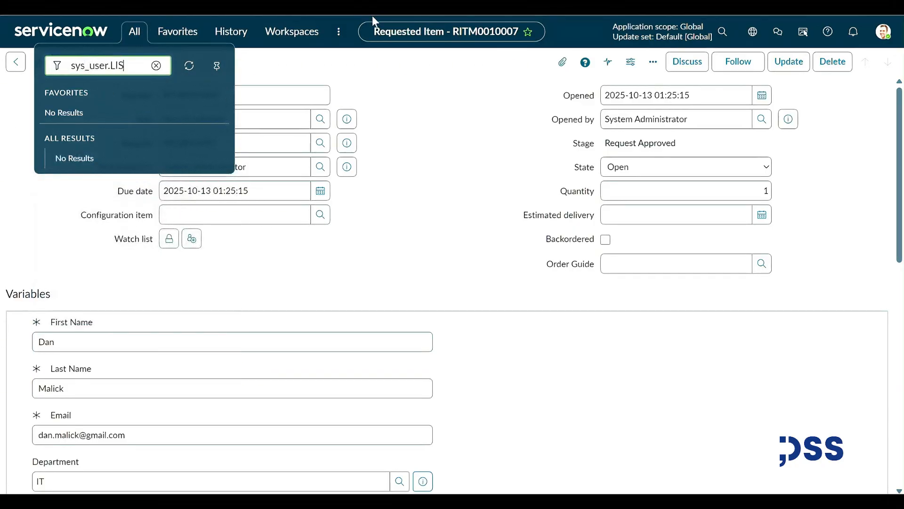
key(Return)
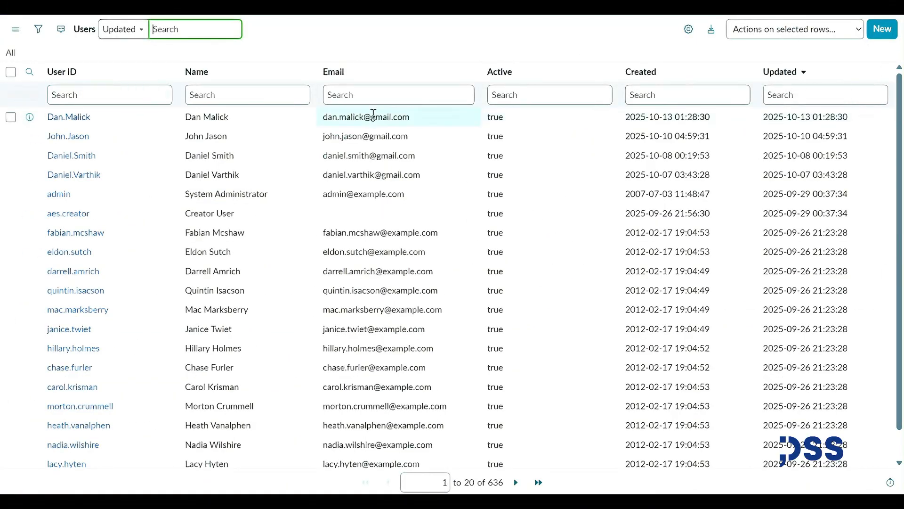
click(78, 121)
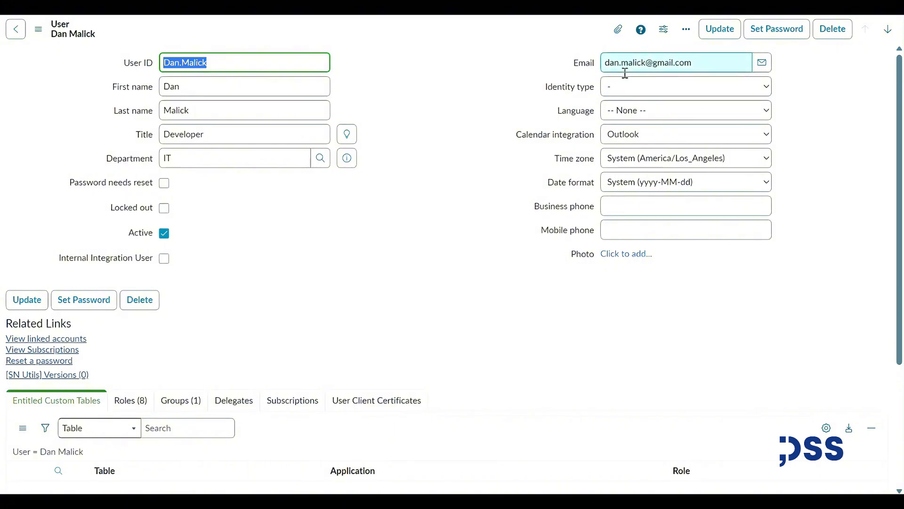
click(226, 89)
click(196, 109)
click(213, 137)
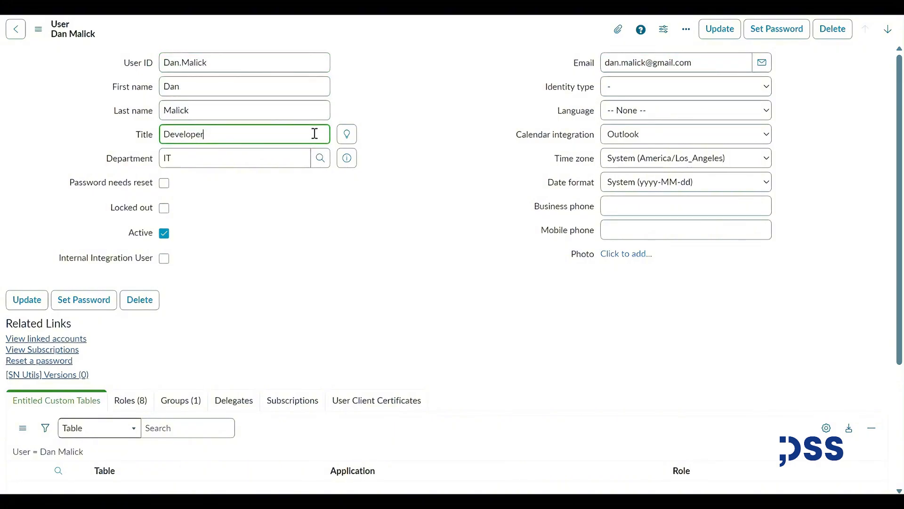
click(274, 161)
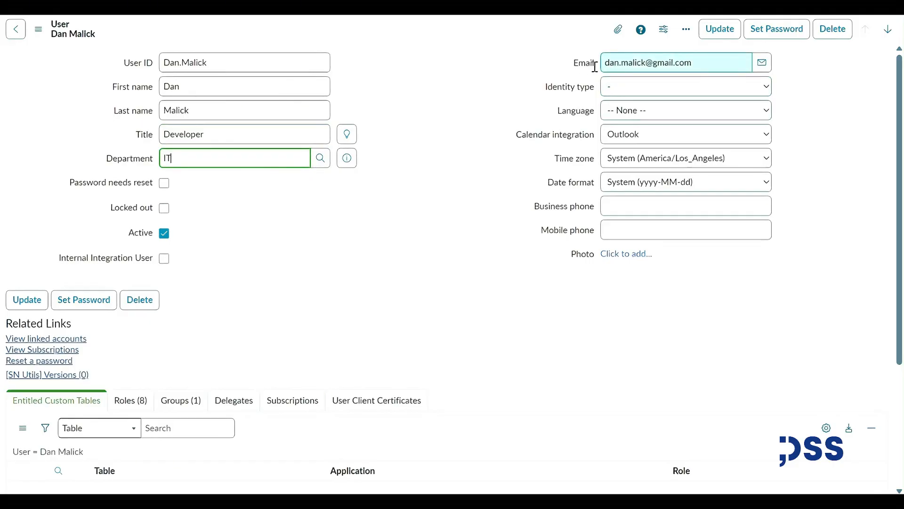
scroll(150, 353, down, 2)
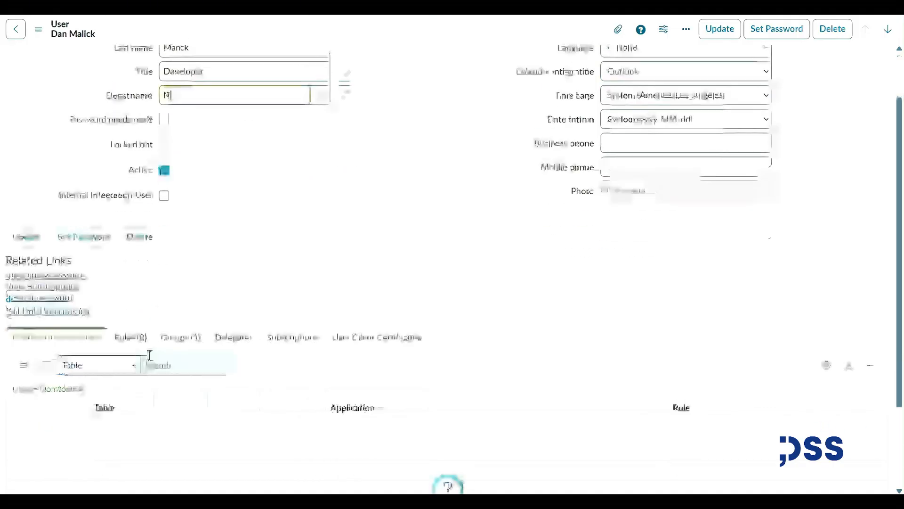
Confirm the new user's IT membership in the Groups related list.
click(173, 345)
click(37, 429)
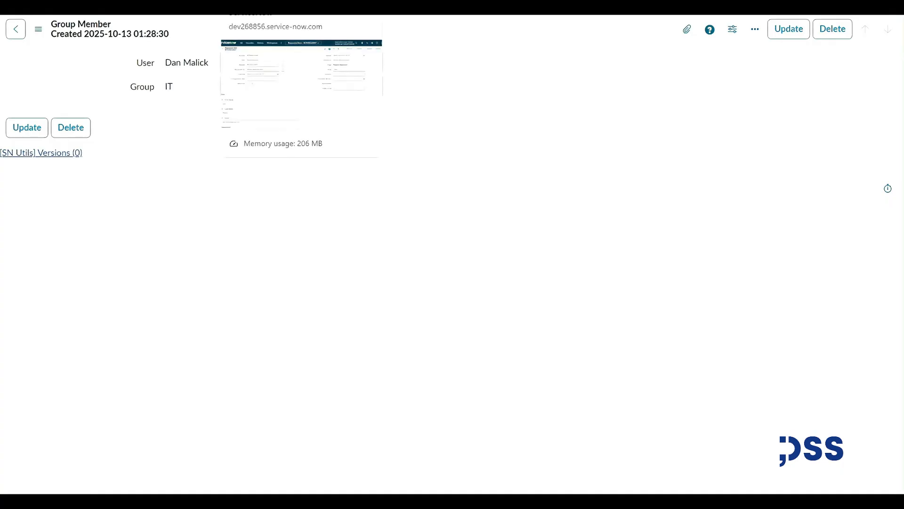
click(255, 7)
Filter the navigator for 'emails' and open System Logs > Emails.
click(181, 7)
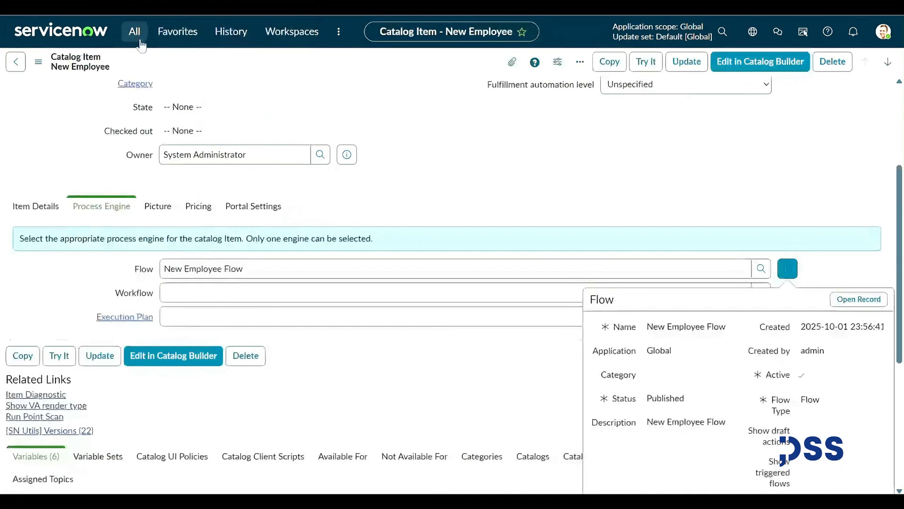
click(138, 36)
text(emails)
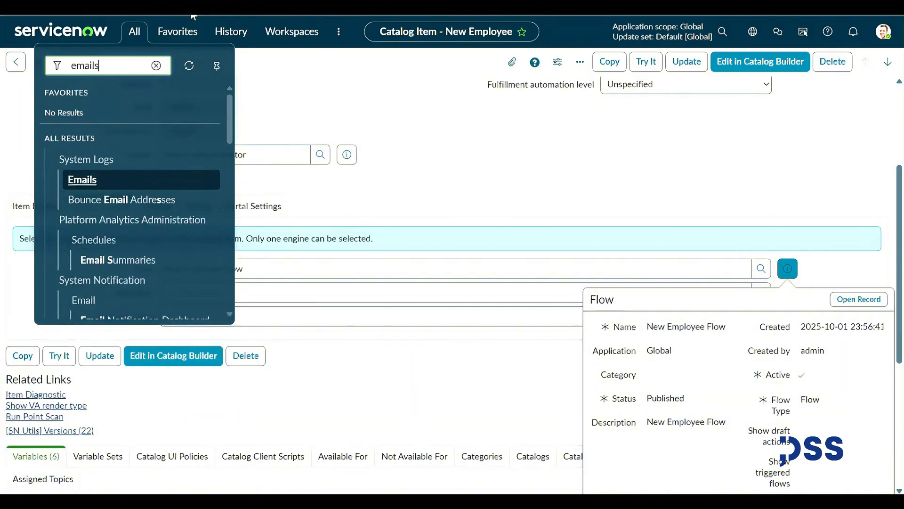
scroll(159, 182, down, 10)
scroll(129, 194, up, 5)
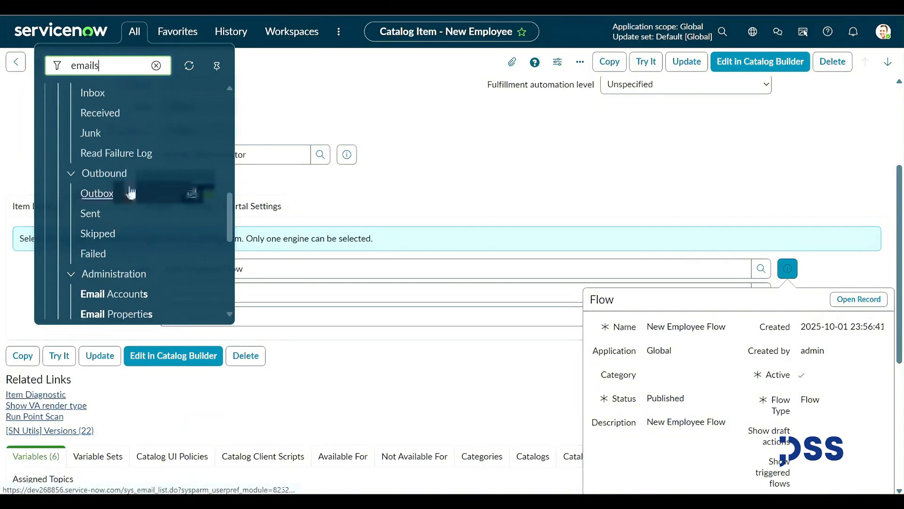
scroll(115, 232, down, 5)
scroll(134, 221, up, 5)
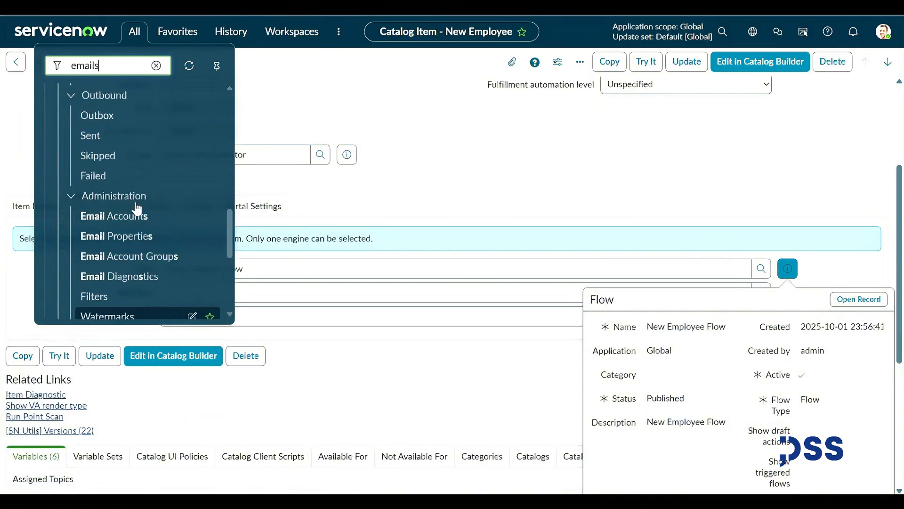
double_click(102, 65)
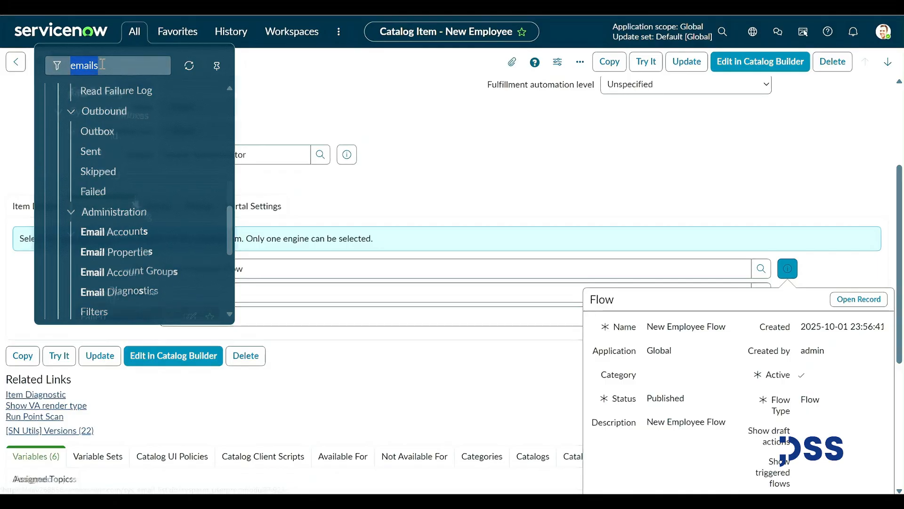
scroll(138, 206, up, 5)
scroll(138, 206, down, 5)
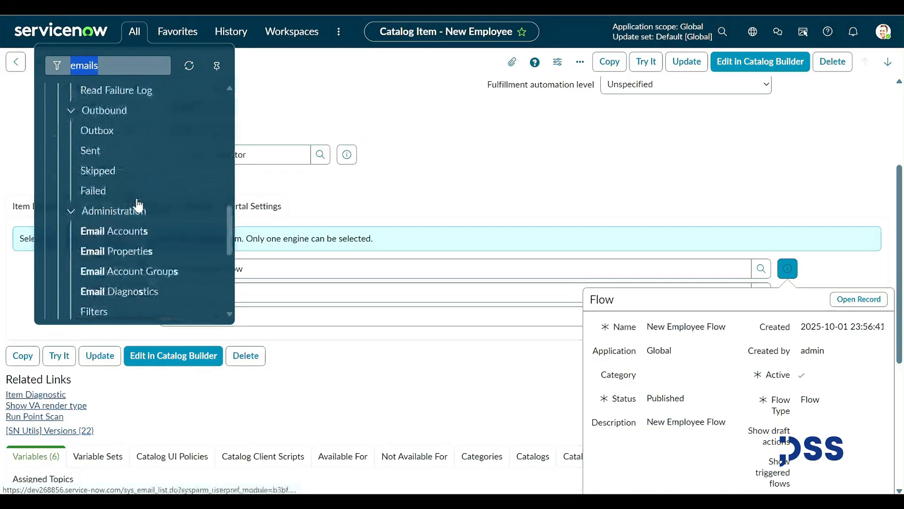
scroll(138, 206, down, 5)
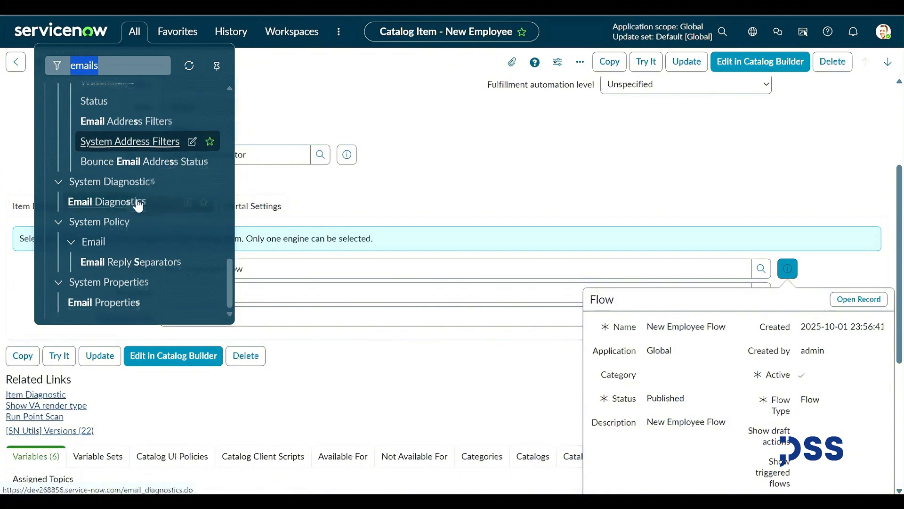
scroll(138, 206, up, 5)
scroll(138, 206, up, 3)
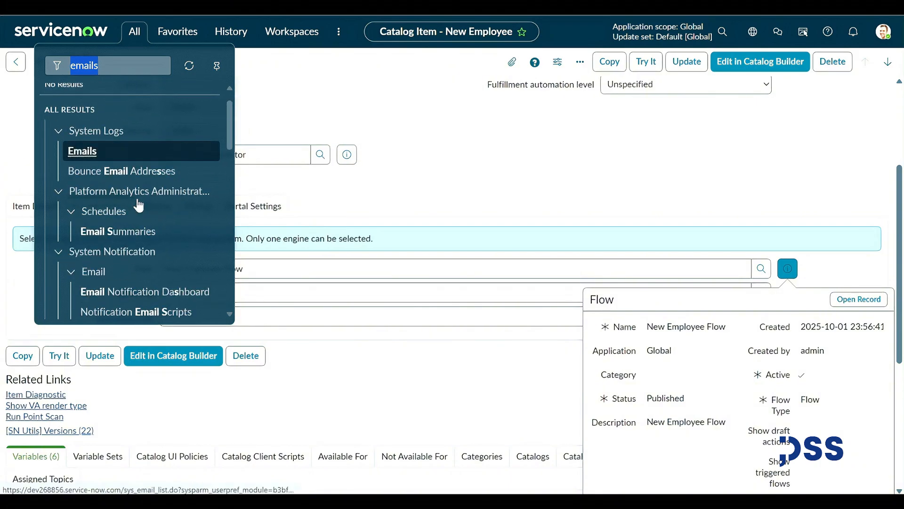
click(109, 178)
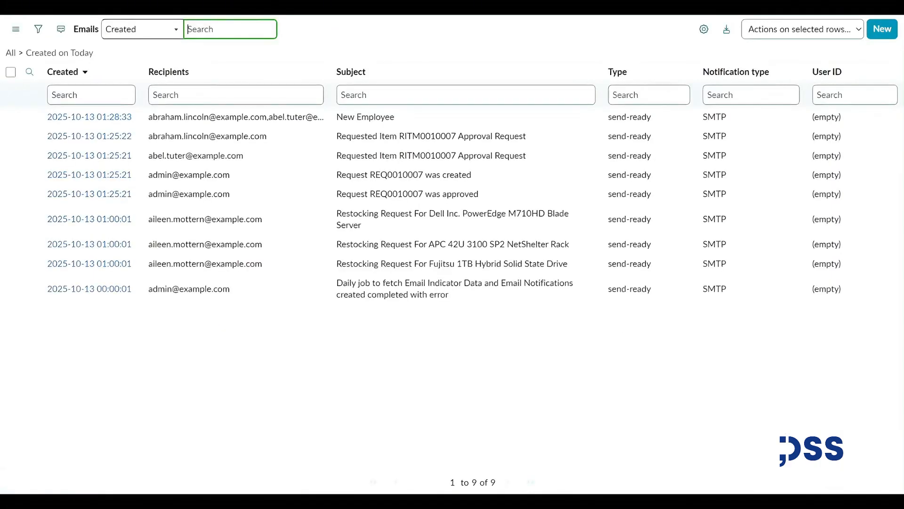
Open the latest New Employee email and preview the employee's name, email, title and department.
click(112, 121)
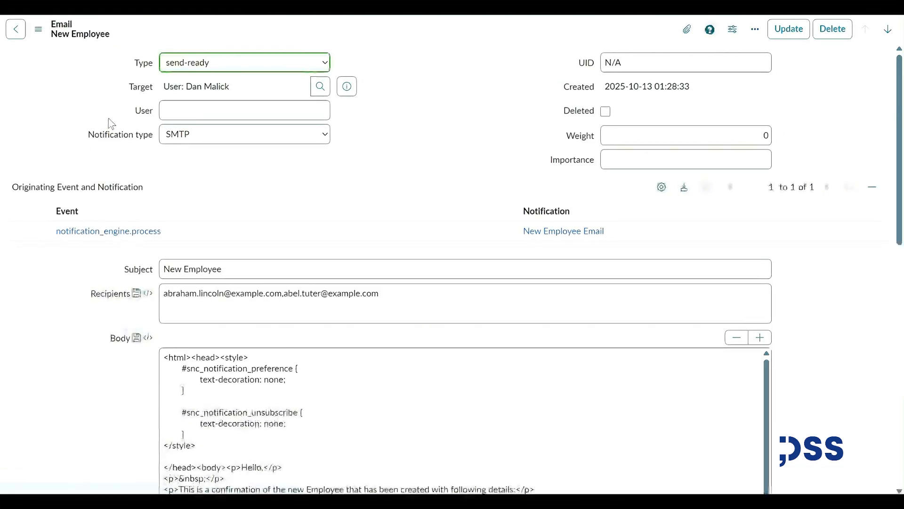
scroll(86, 162, down, 2)
scroll(86, 162, down, 10)
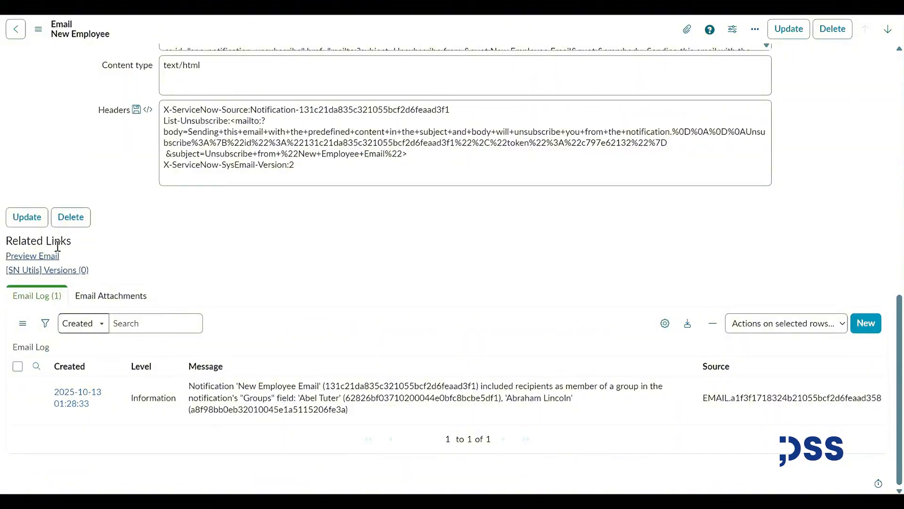
click(50, 260)
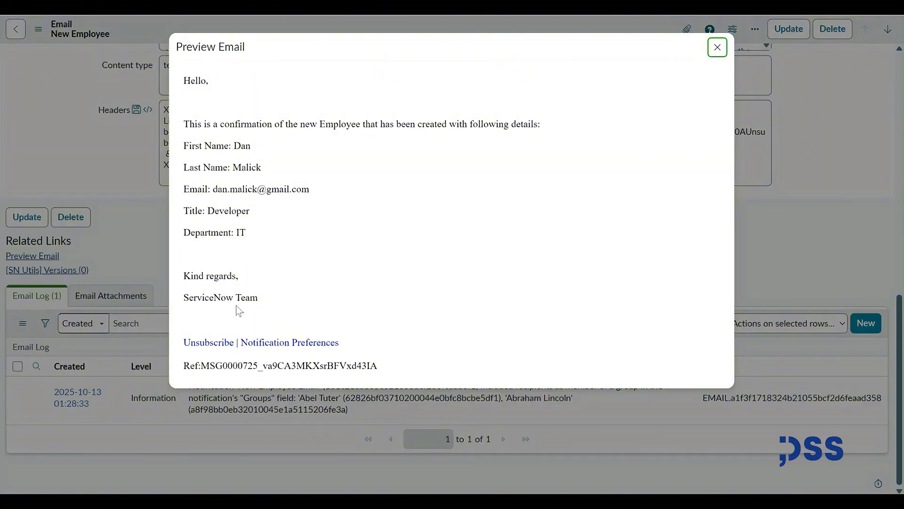
click(719, 48)
scroll(524, 268, up, 10)
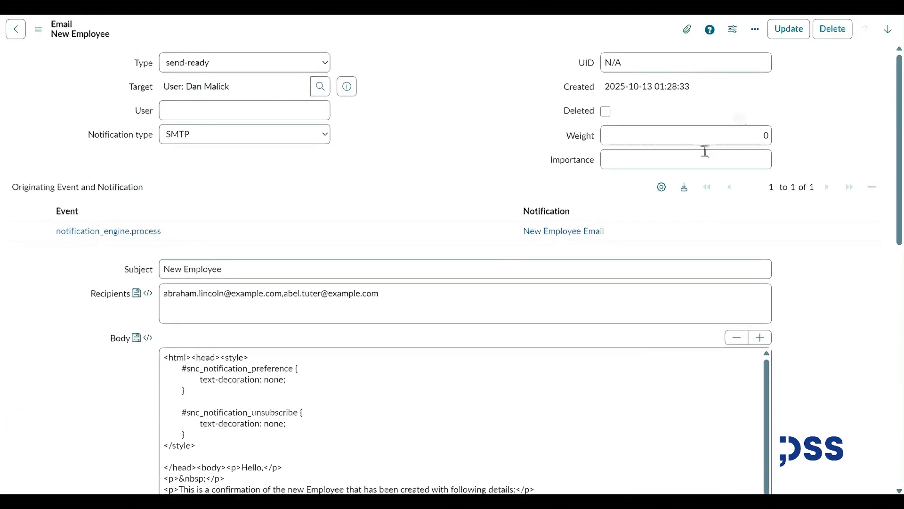
click(567, 232)
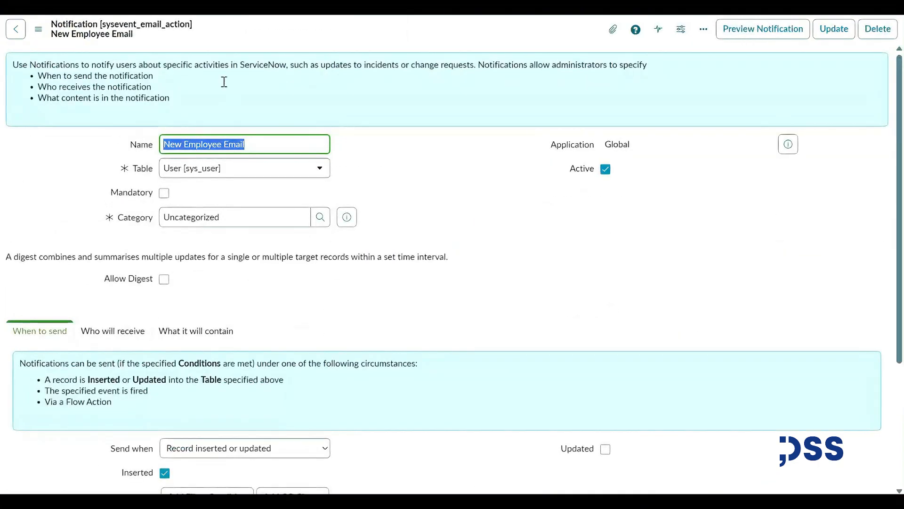
Review the New Employee Email notification's name and When to send settings.
click(290, 145)
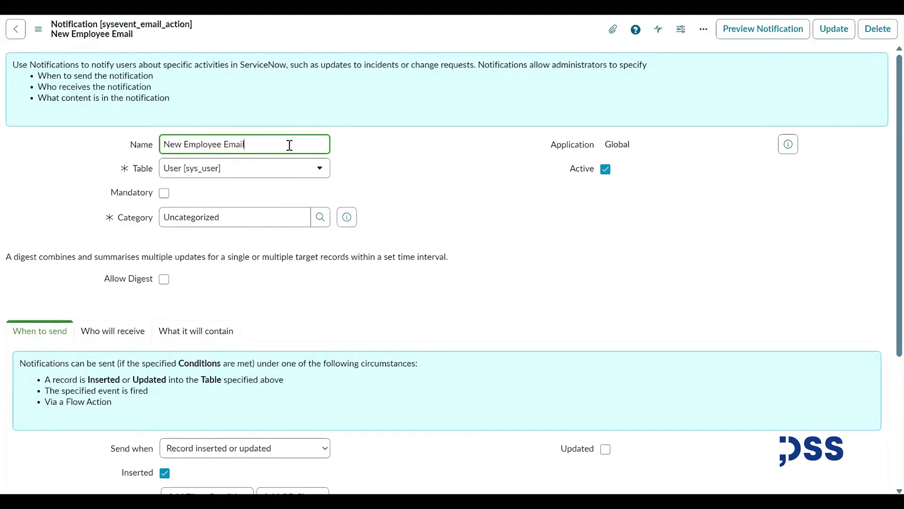
drag(305, 147, 156, 147)
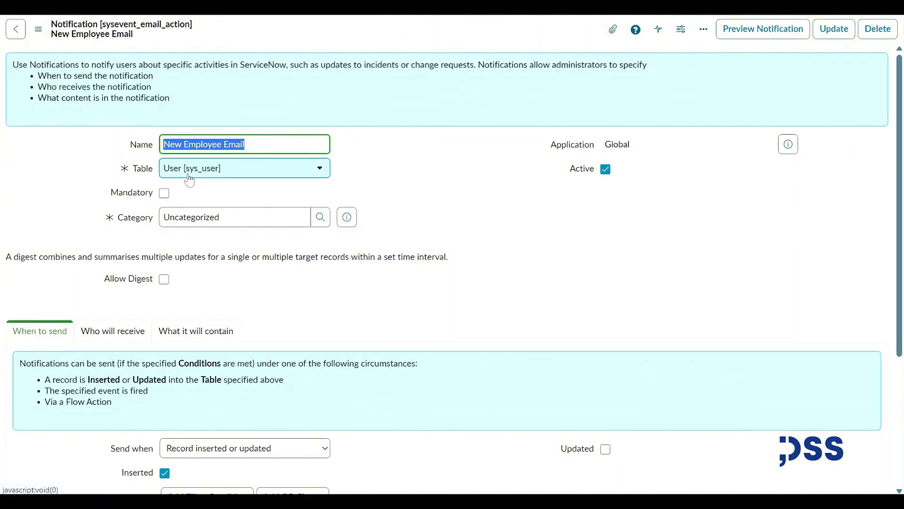
scroll(325, 236, down, 3)
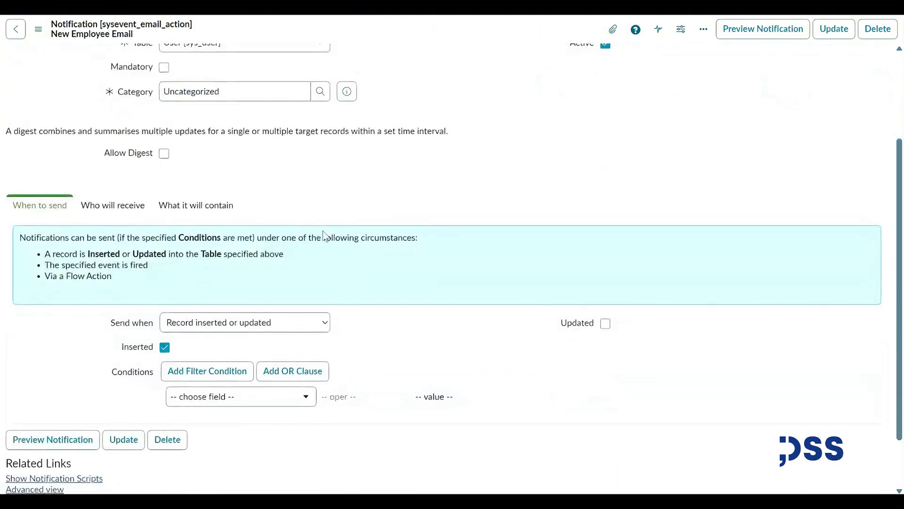
scroll(294, 263, up, 2)
scroll(299, 259, down, 2)
scroll(165, 350, up, 2)
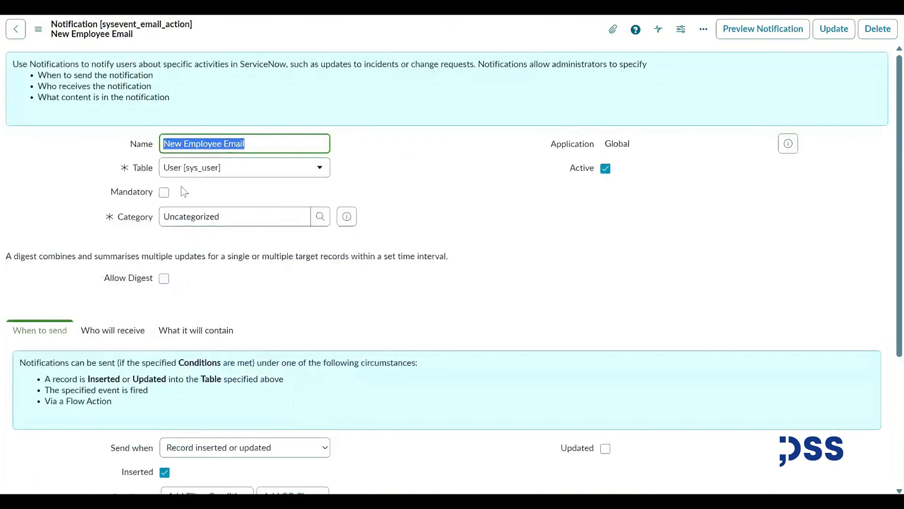
scroll(141, 282, down, 2)
Review the notification's recipients and its message body from 'Hello,' to 'Kind regards,'.
click(126, 208)
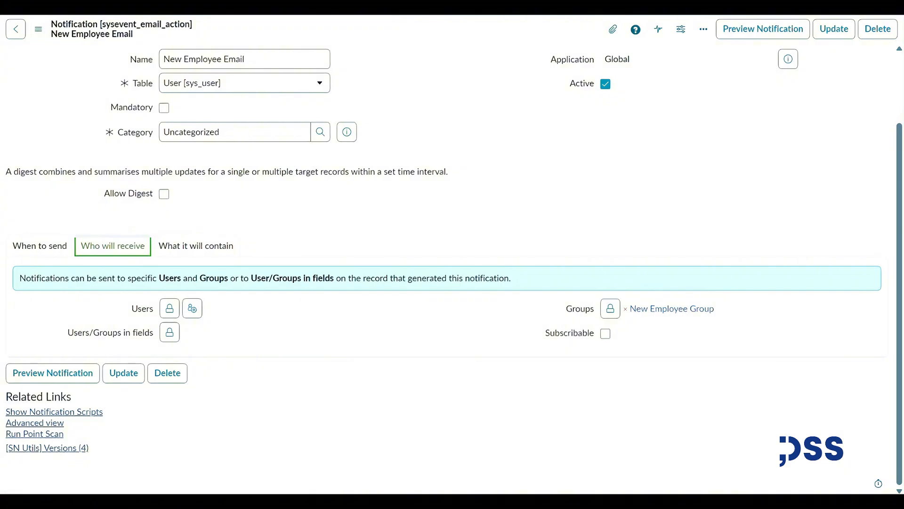
click(223, 255)
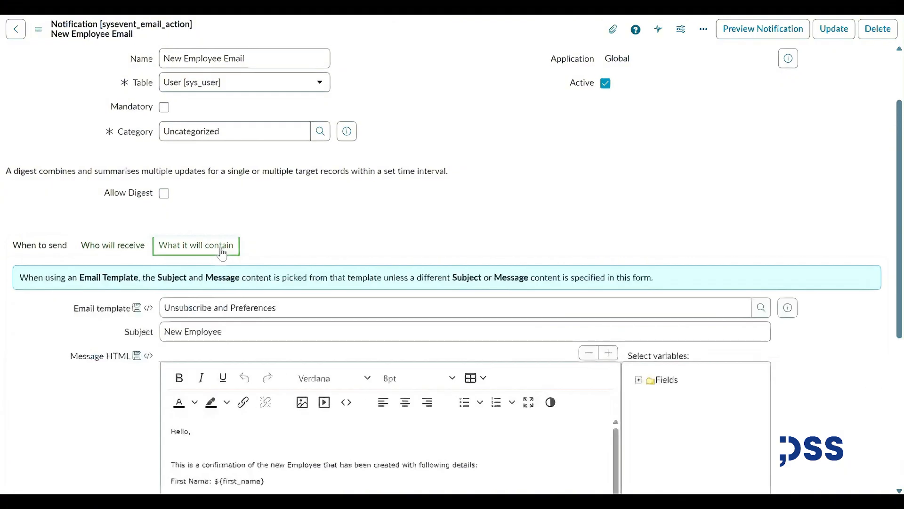
scroll(223, 255, down, 3)
scroll(136, 215, up, 2)
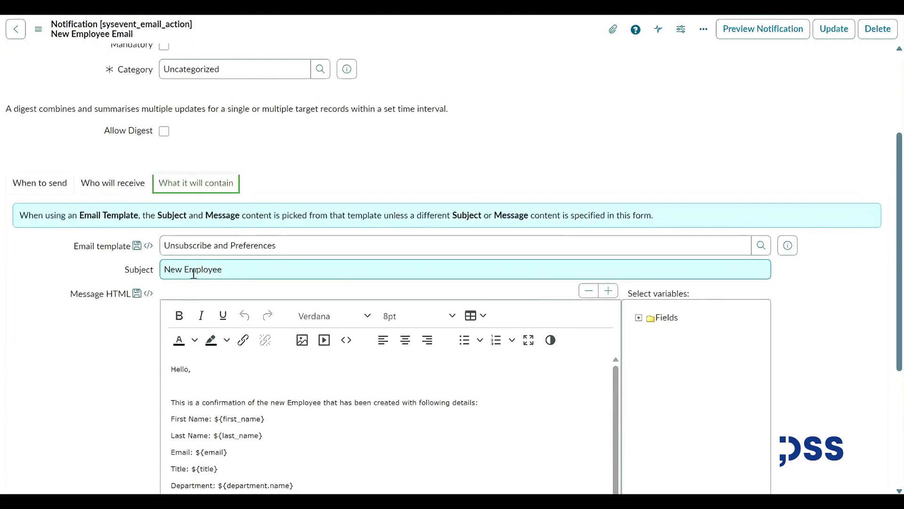
drag(225, 270, 135, 268)
scroll(119, 277, down, 3)
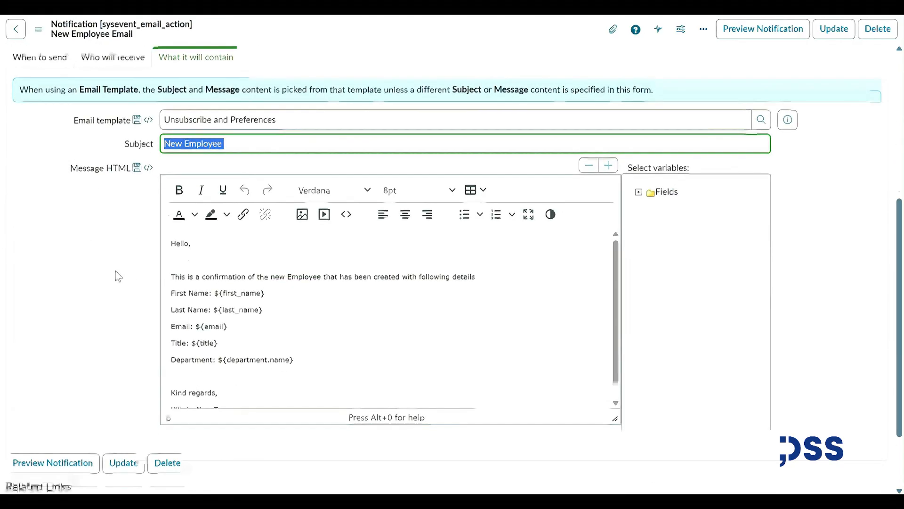
drag(174, 244, 255, 393)
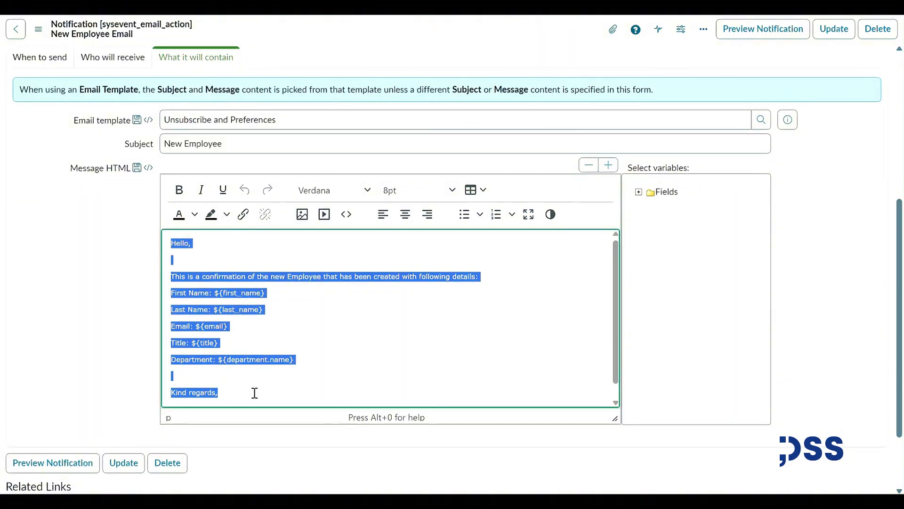
scroll(255, 393, down, 1)
click(255, 393)
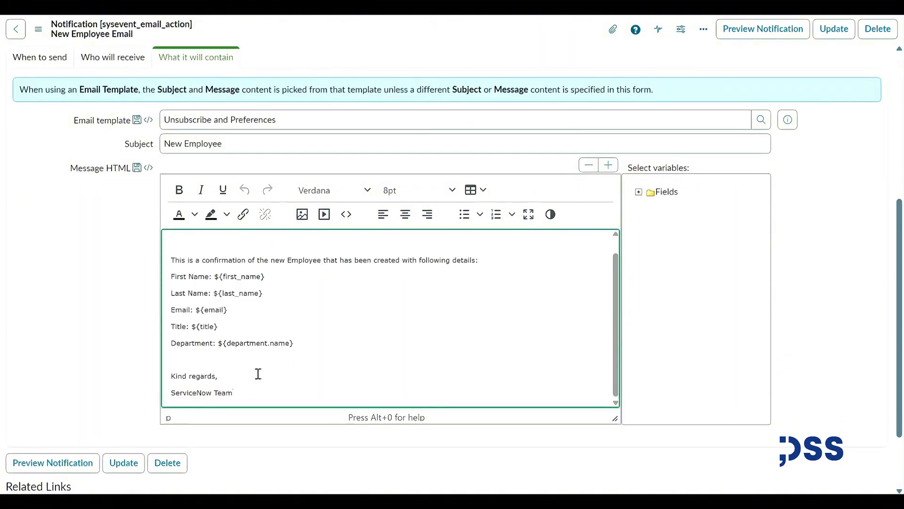